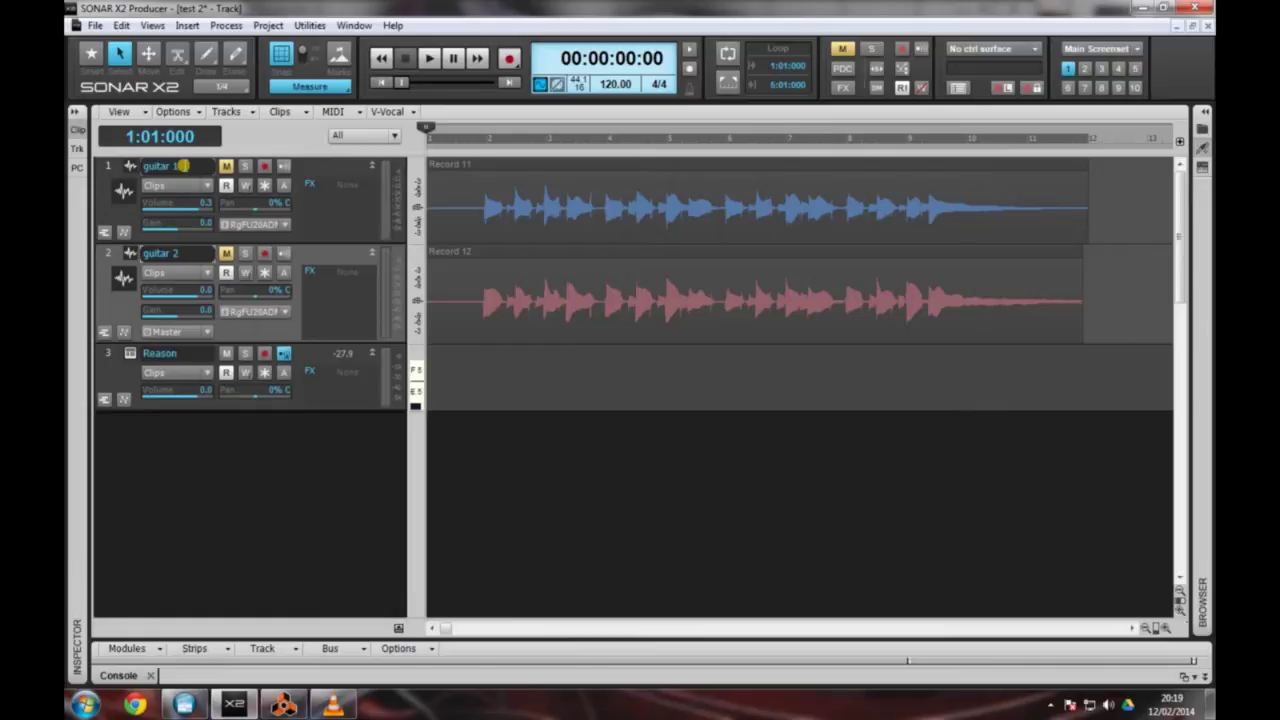
pyautogui.doubleClick(181, 254)
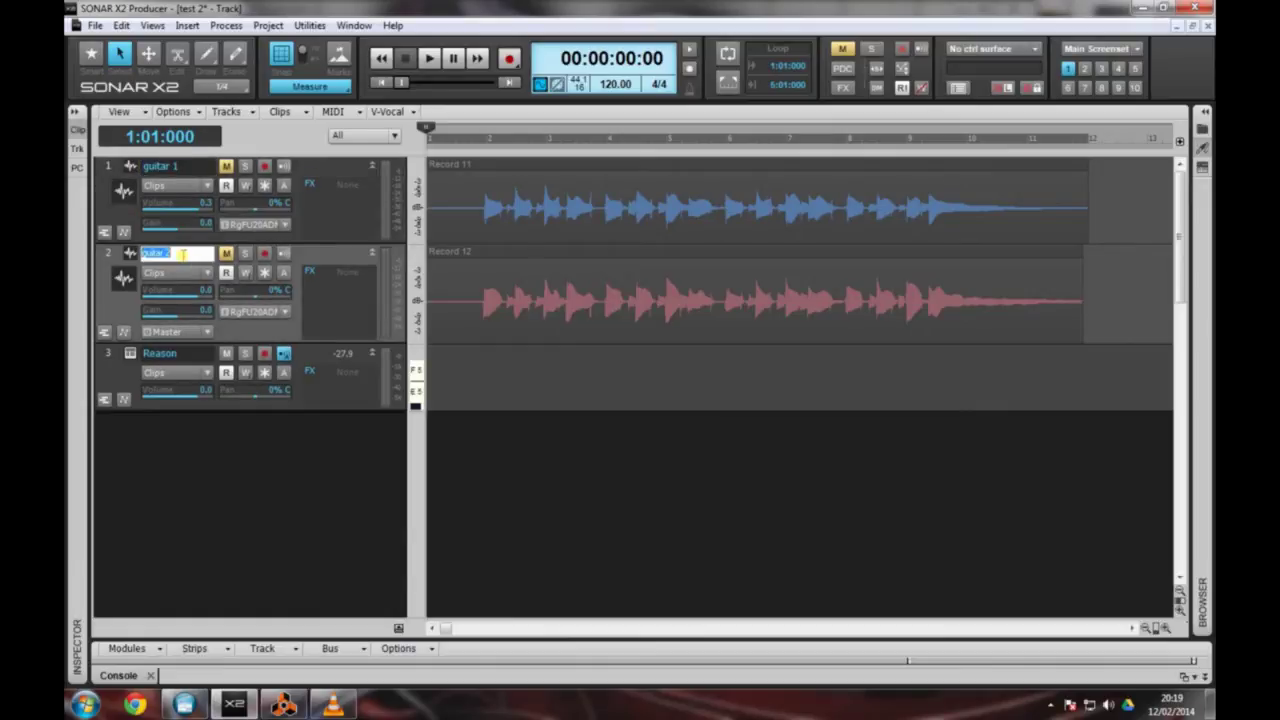
pyautogui.press('Return')
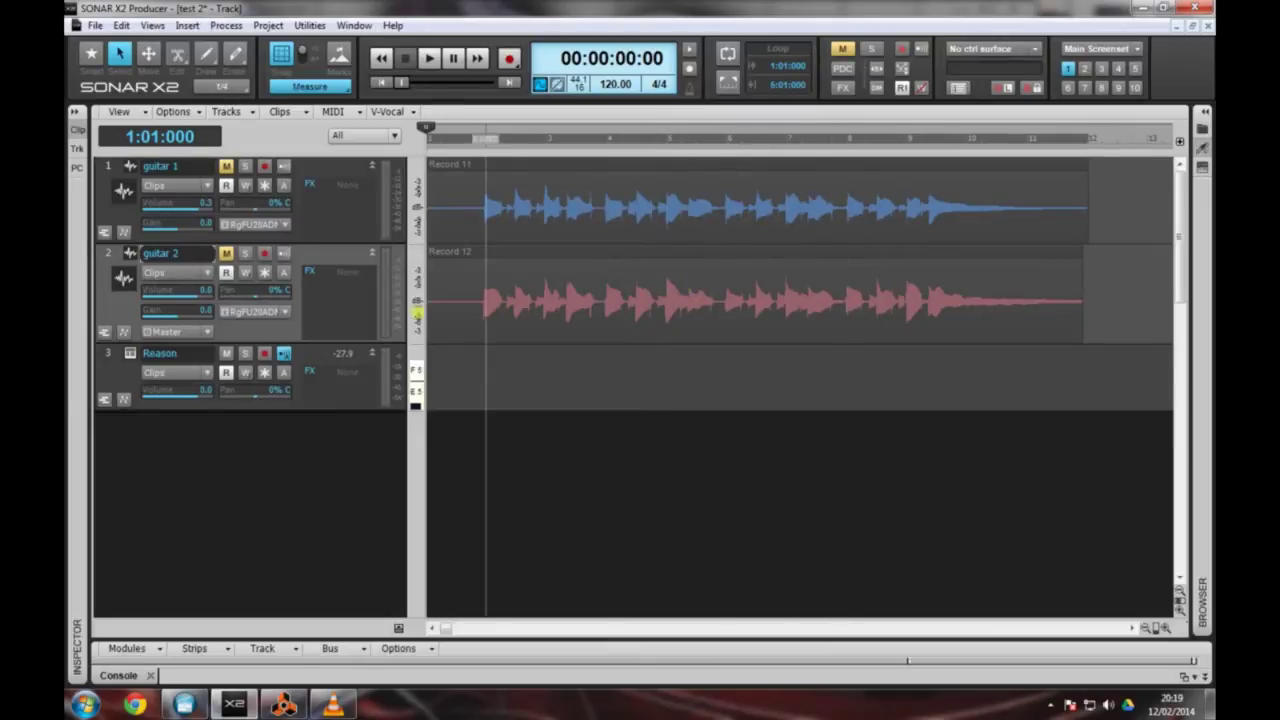
# Step: Insert an audio track above the Reason track, increase its height and name it compiled
pyautogui.rightClick(296, 404)
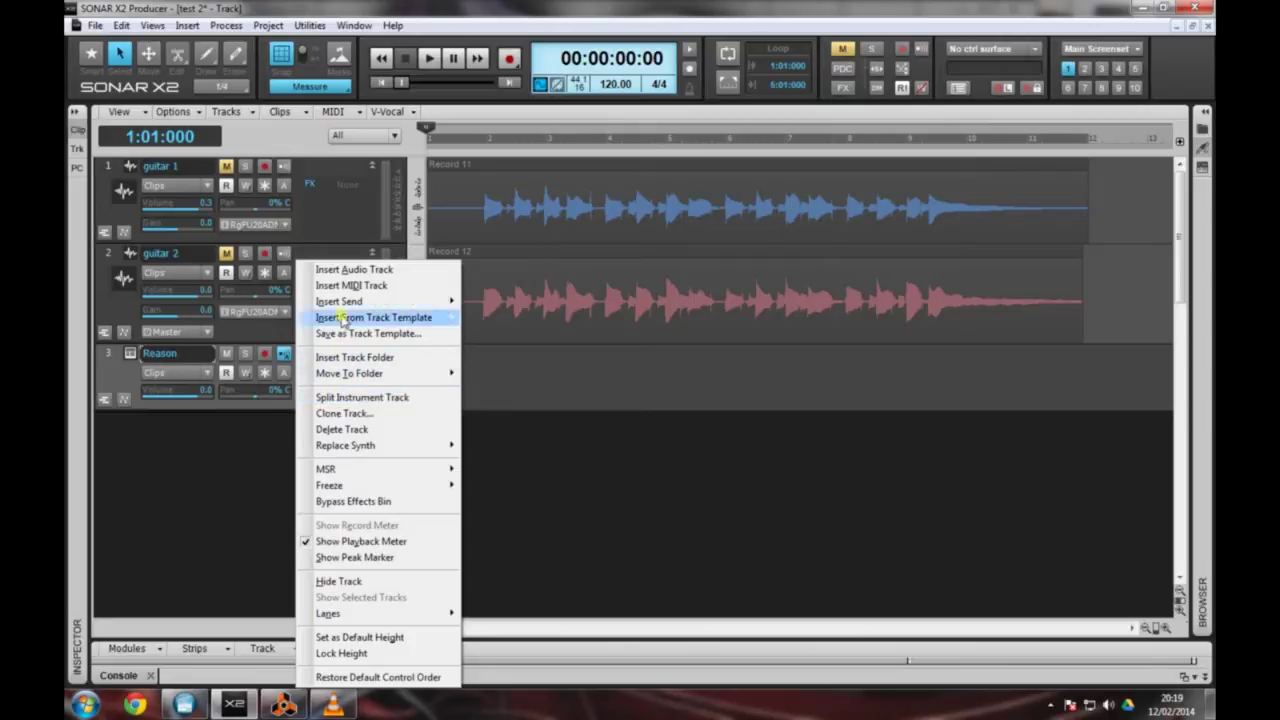
pyautogui.click(366, 271)
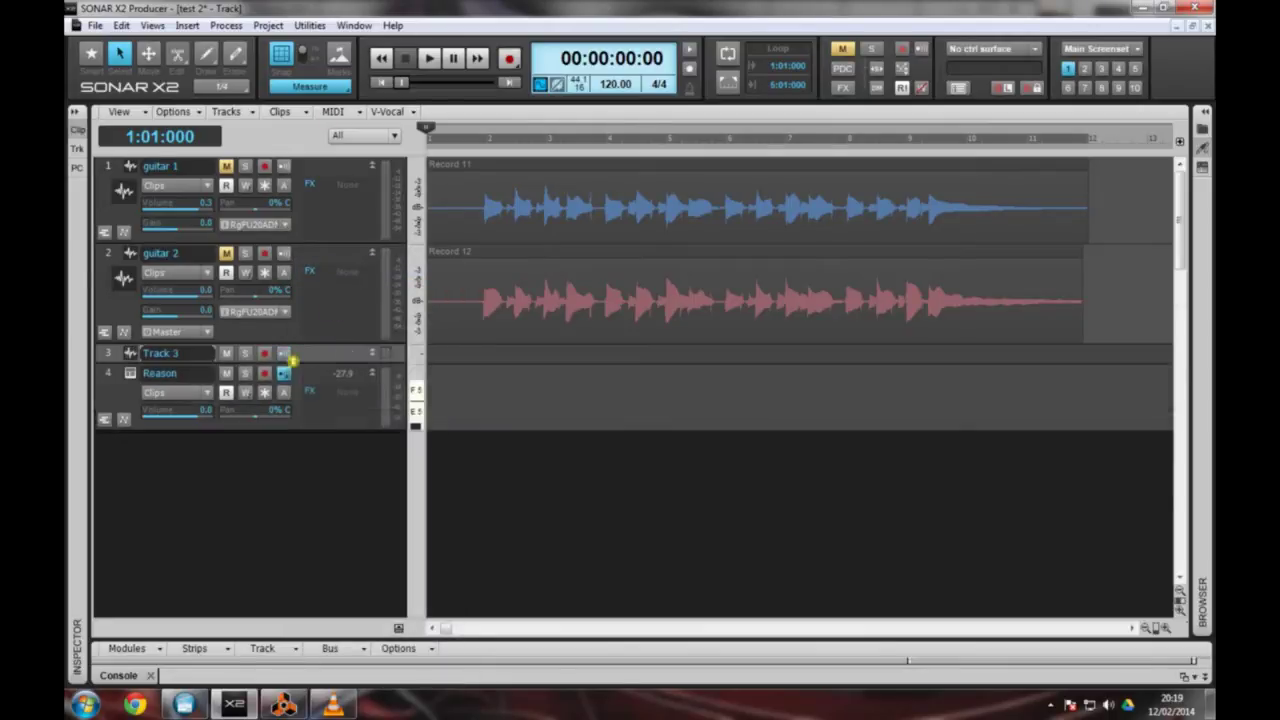
pyautogui.moveTo(296, 362); pyautogui.dragTo(296, 460)
pyautogui.doubleClick(186, 352)
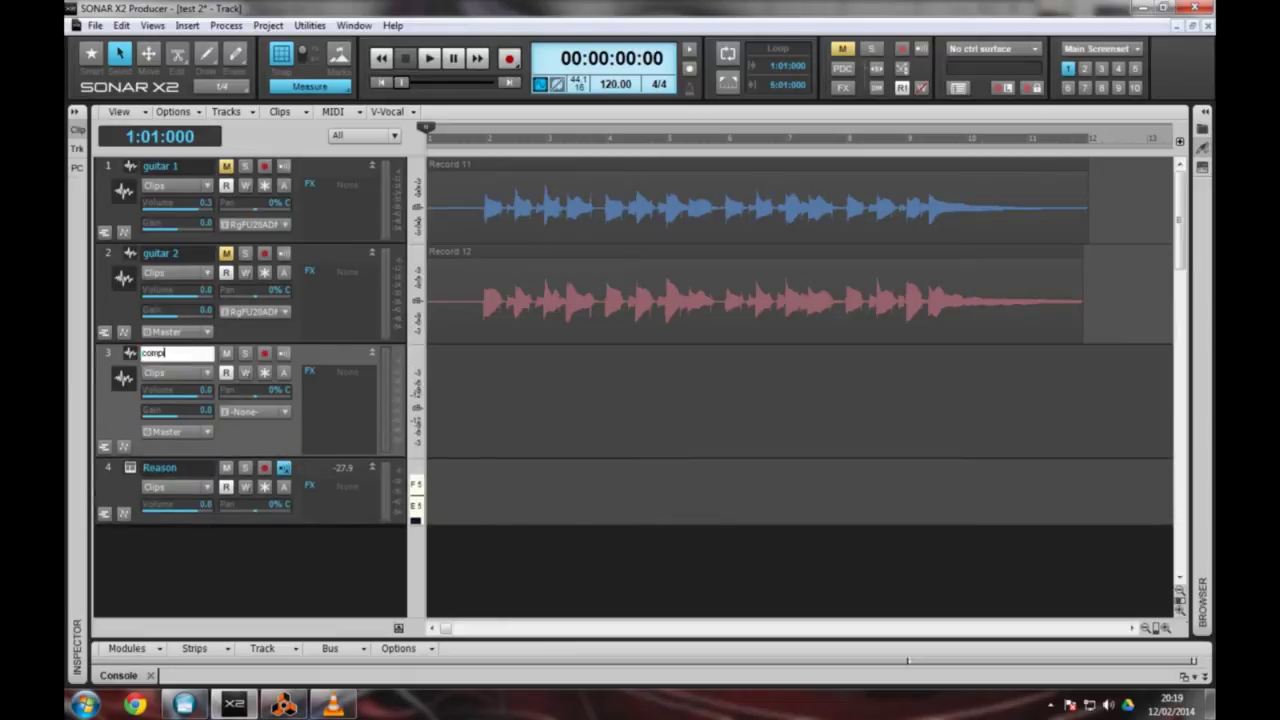
pyautogui.write('compiled')
pyautogui.press('Return')
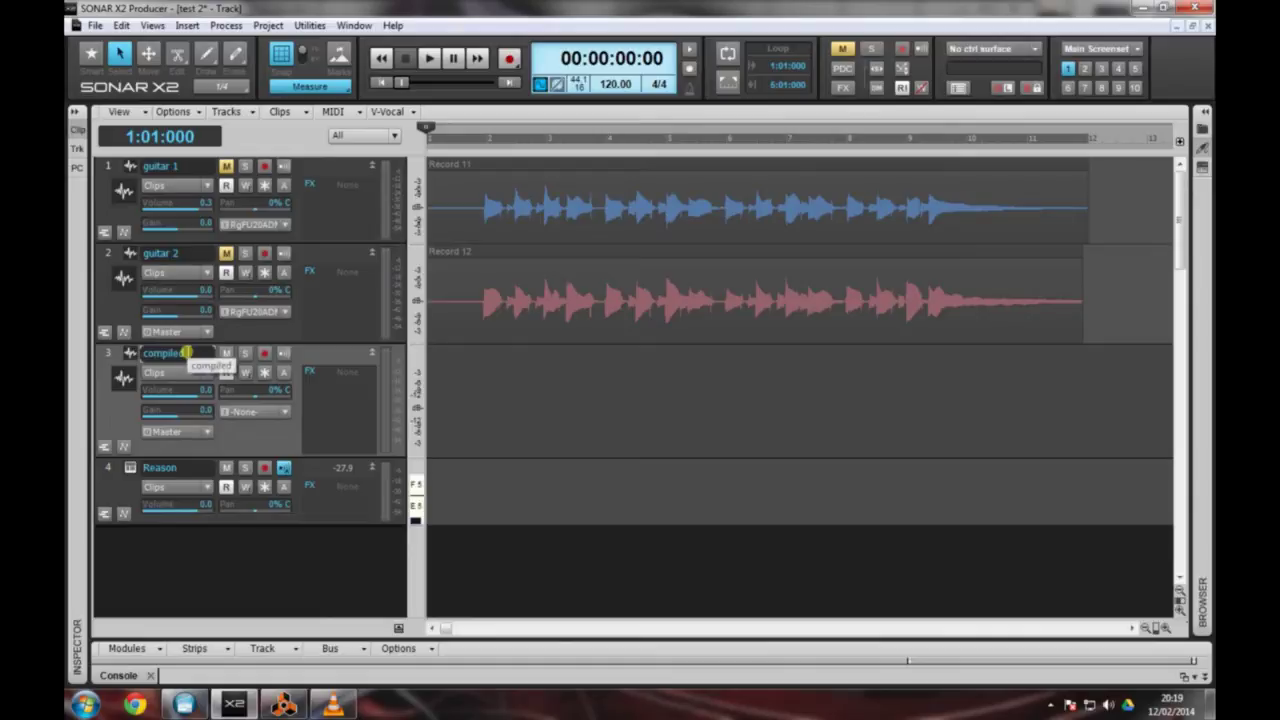
pyautogui.click(286, 413)
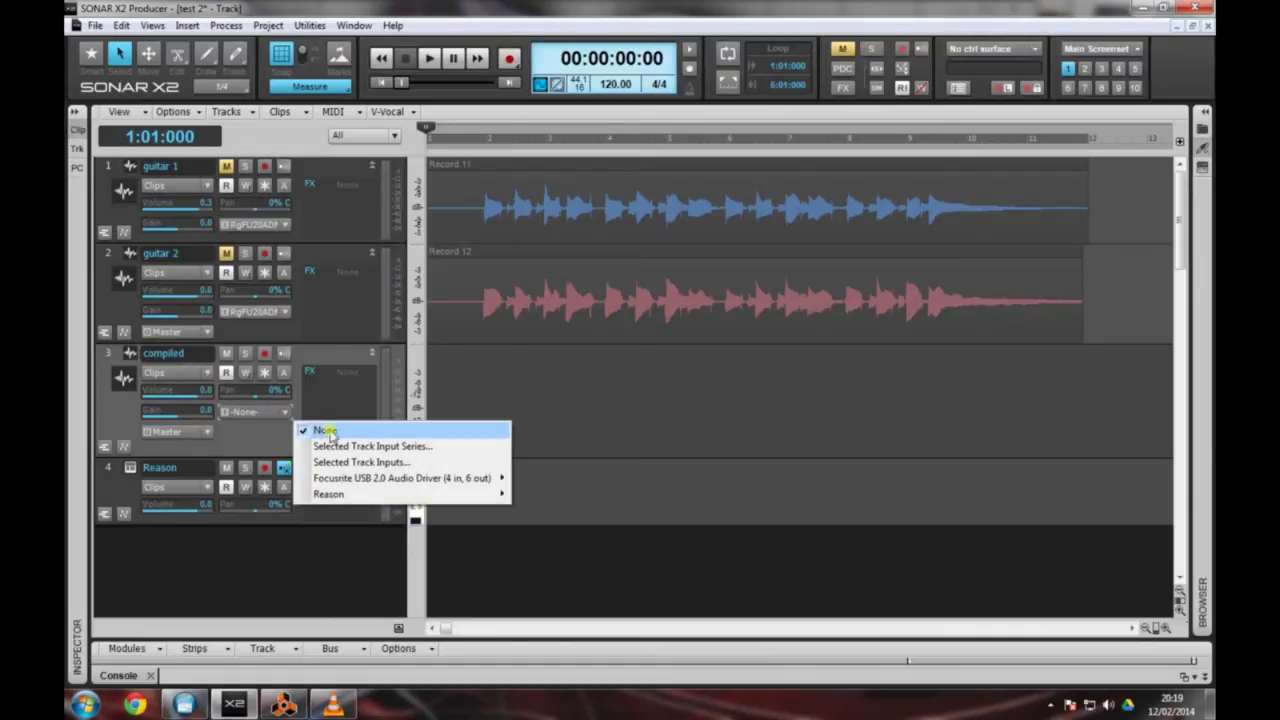
pyautogui.click(277, 427)
pyautogui.click(284, 414)
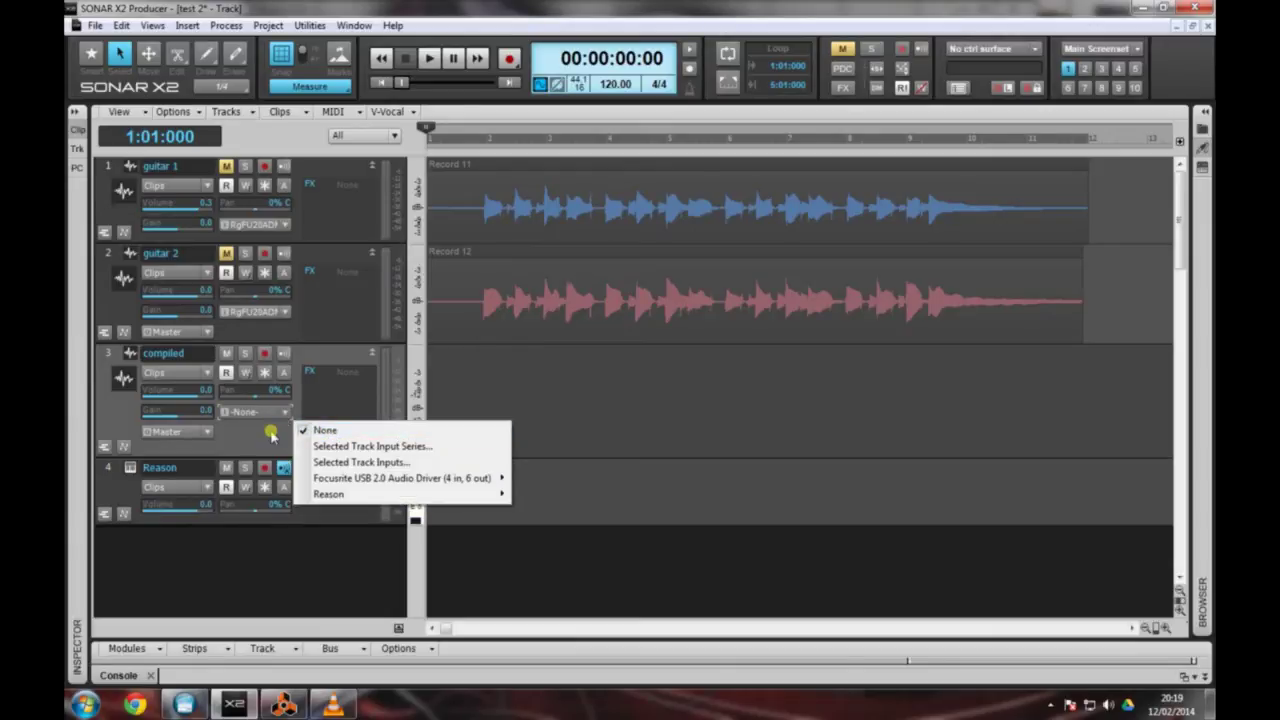
pyautogui.click(271, 432)
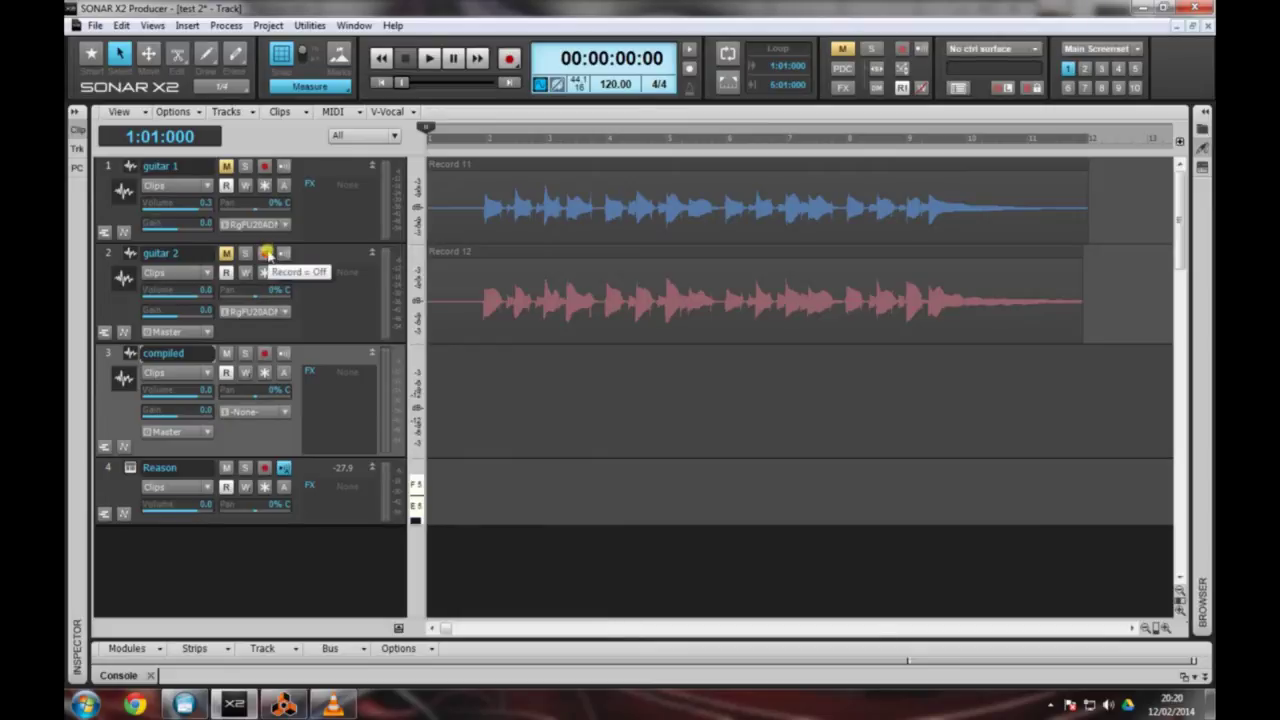
# Step: With snap set to Measure, split the guitar 1 clip at measure 4 and copy its first part to the start of the compiled track
pyautogui.click(322, 88)
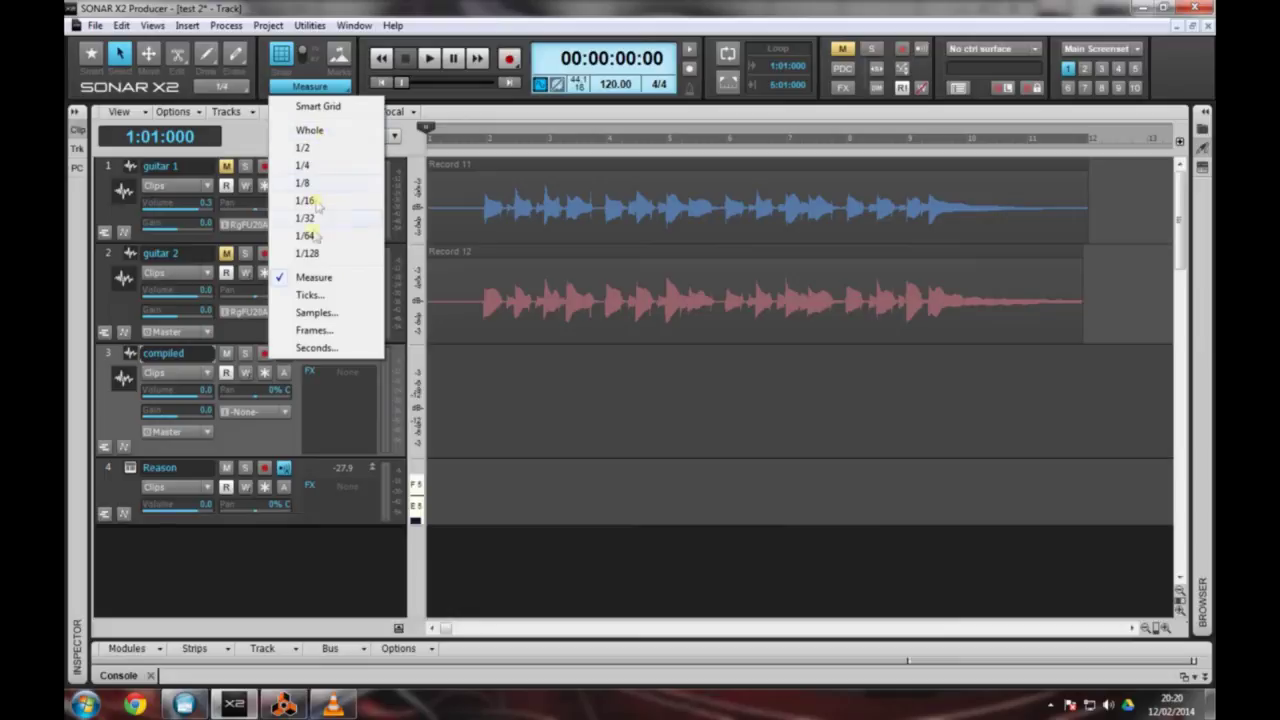
pyautogui.click(318, 278)
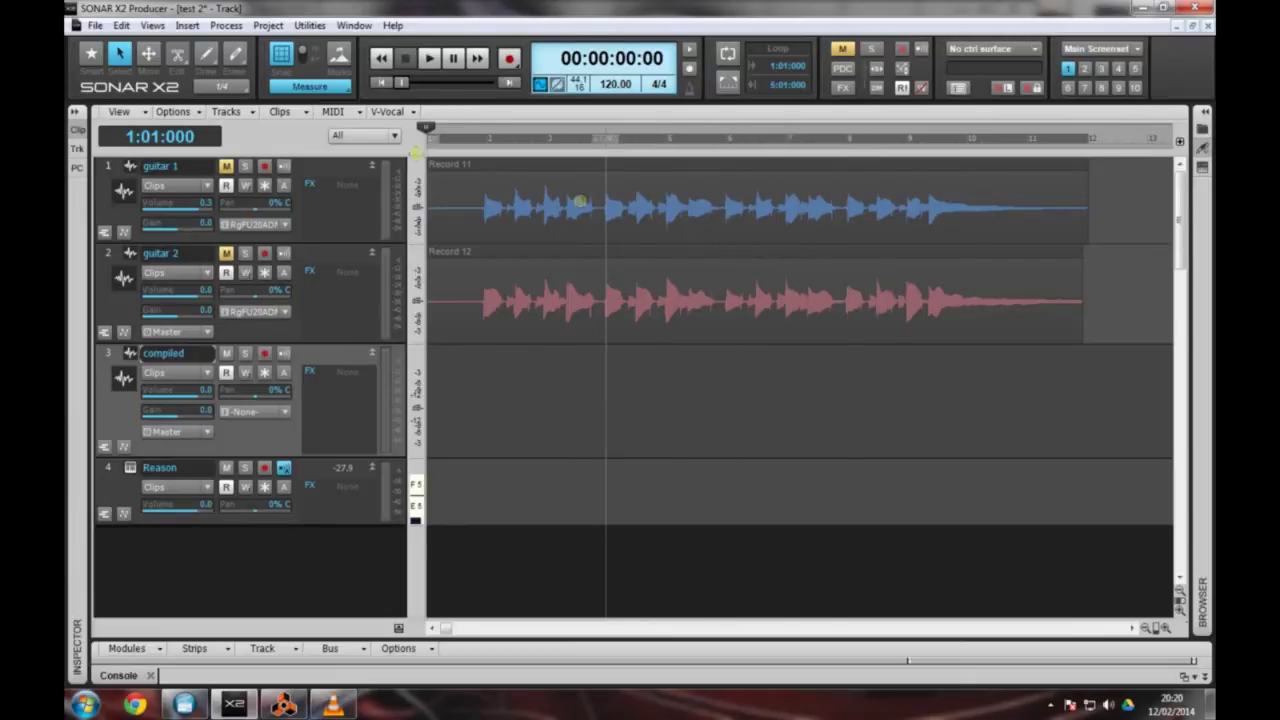
pyautogui.click(179, 56)
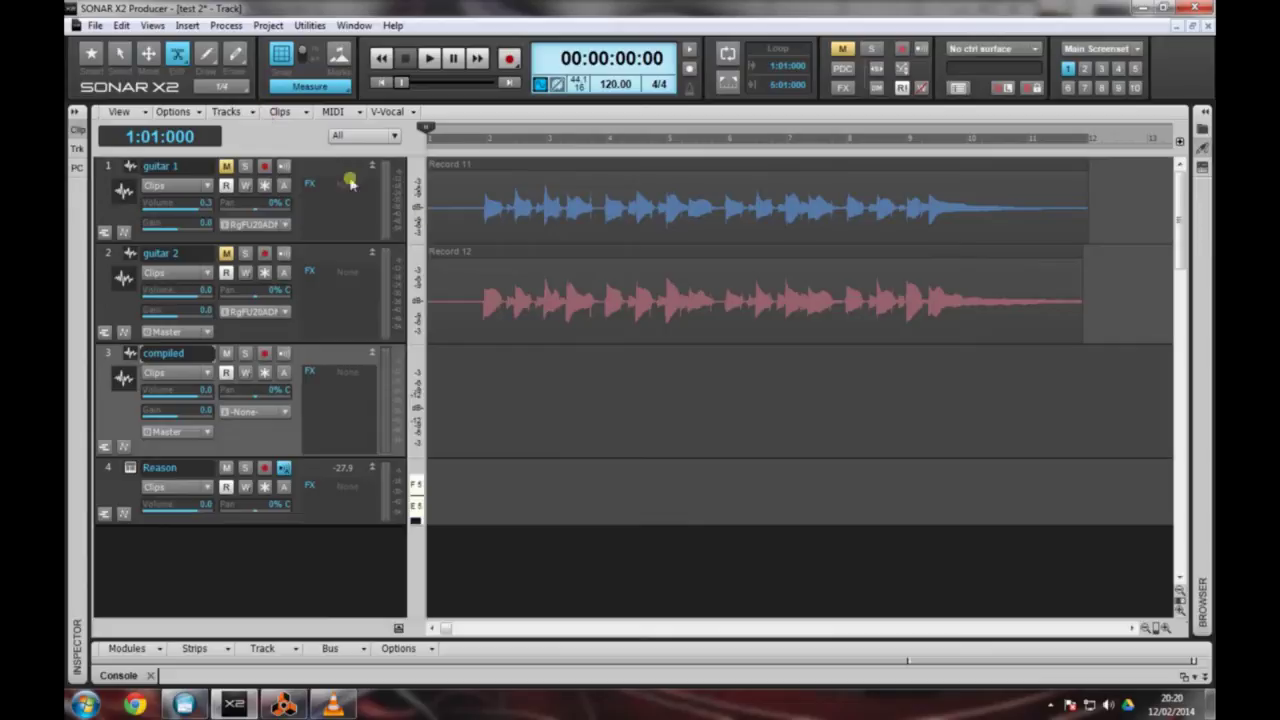
pyautogui.click(607, 229)
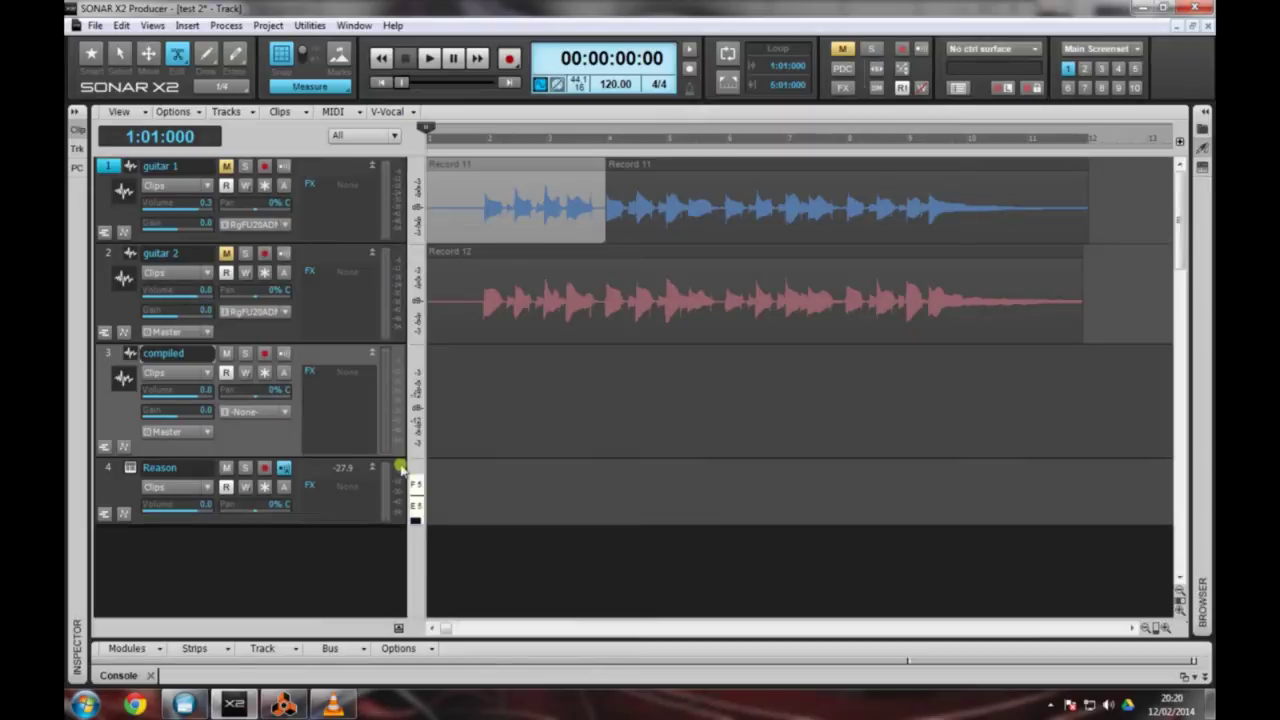
pyautogui.hotkey('ctrl', 'v')
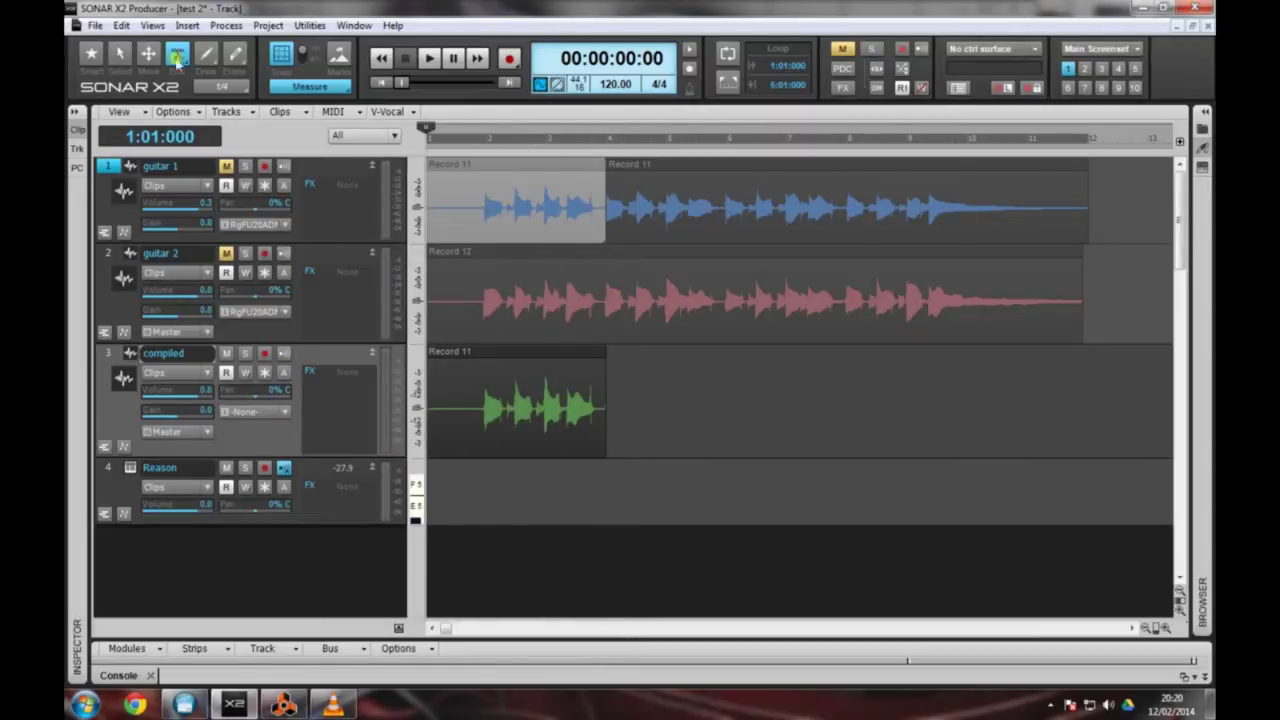
# Step: Copy the guitar 2 audio from measure 4 to measure 6 into the compiled track at measure 4
pyautogui.click(119, 55)
pyautogui.moveTo(605, 296); pyautogui.dragTo(718, 304)
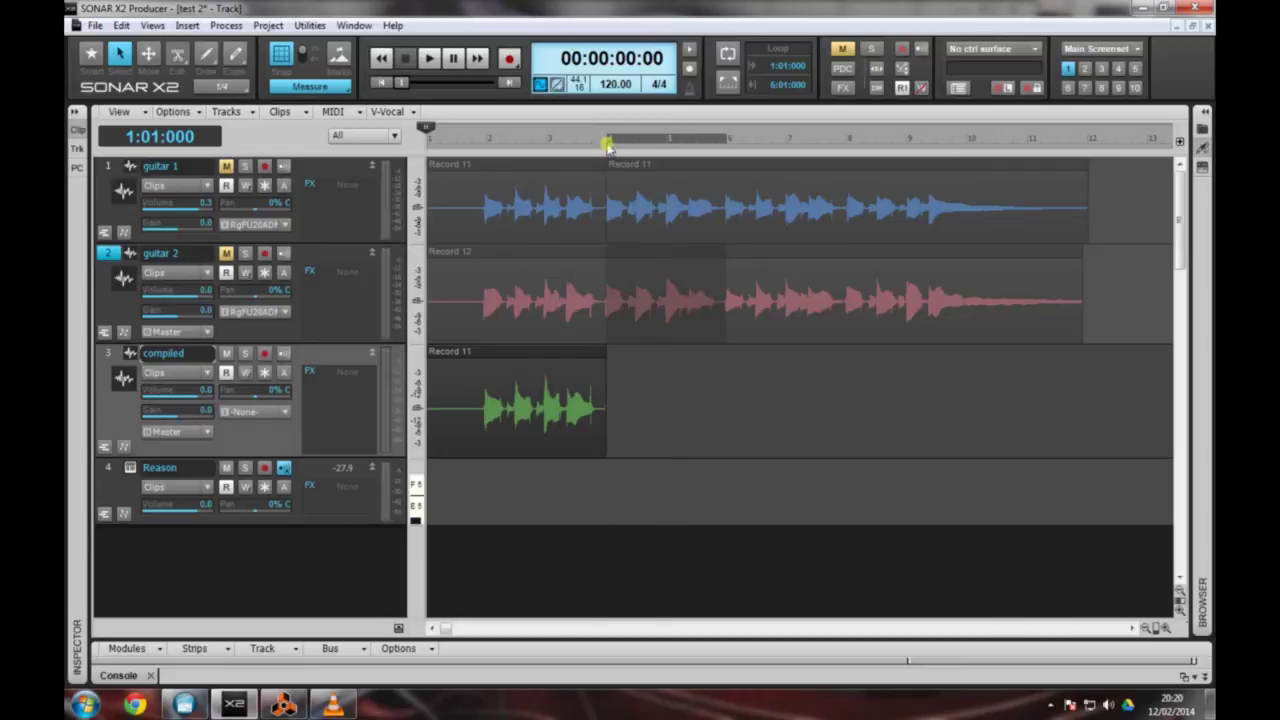
pyautogui.click(607, 145)
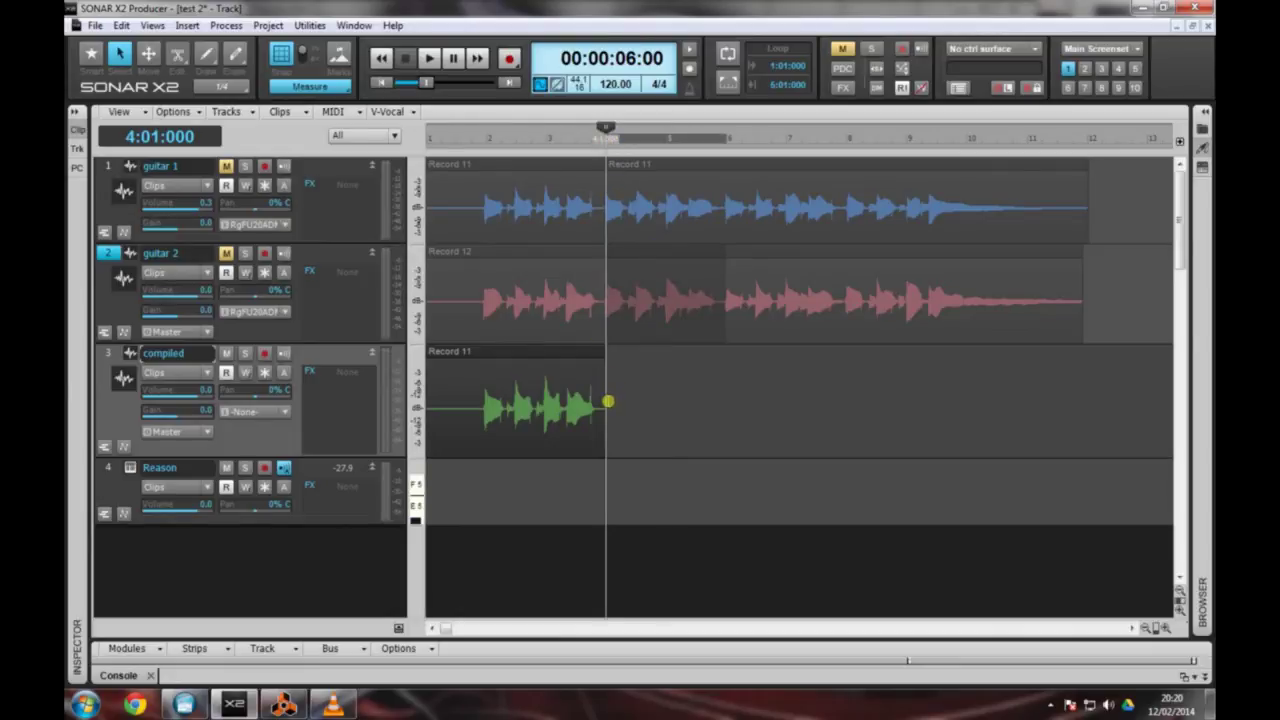
pyautogui.hotkey('ctrl', 'v')
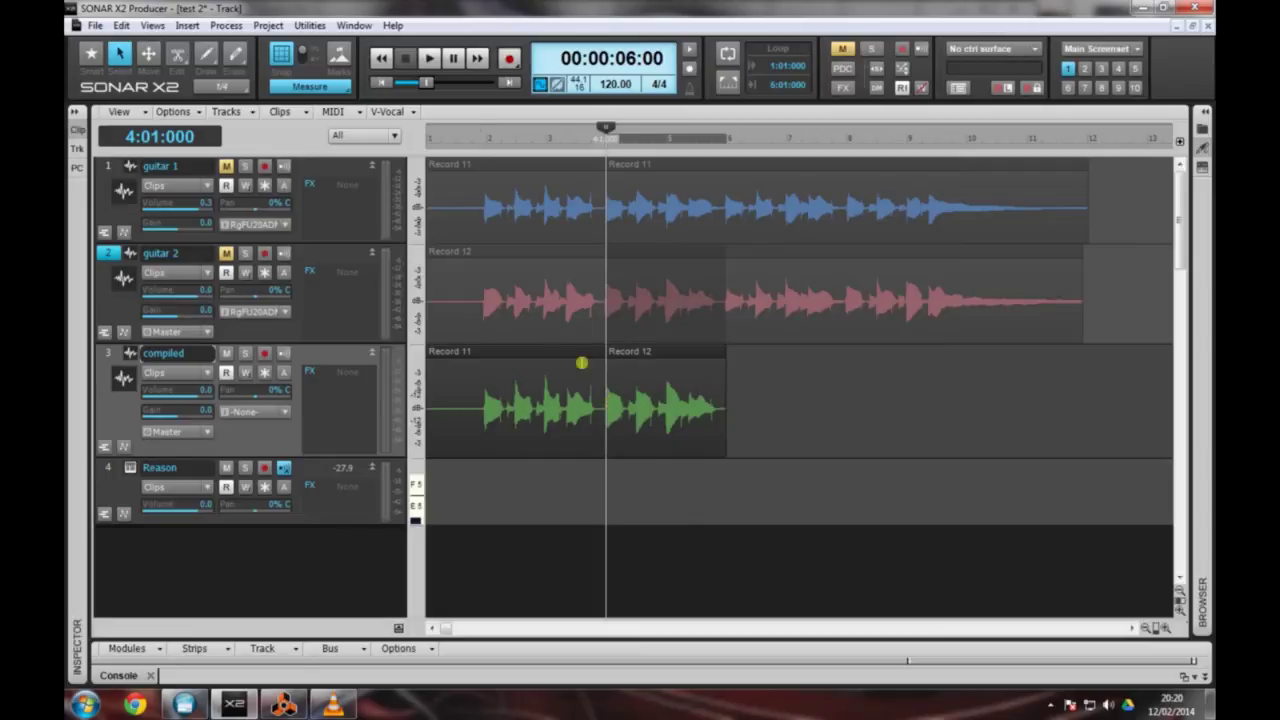
# Step: Play the project from the beginning to hear the transition between the two compiled clips, and stop playback
pyautogui.click(383, 84)
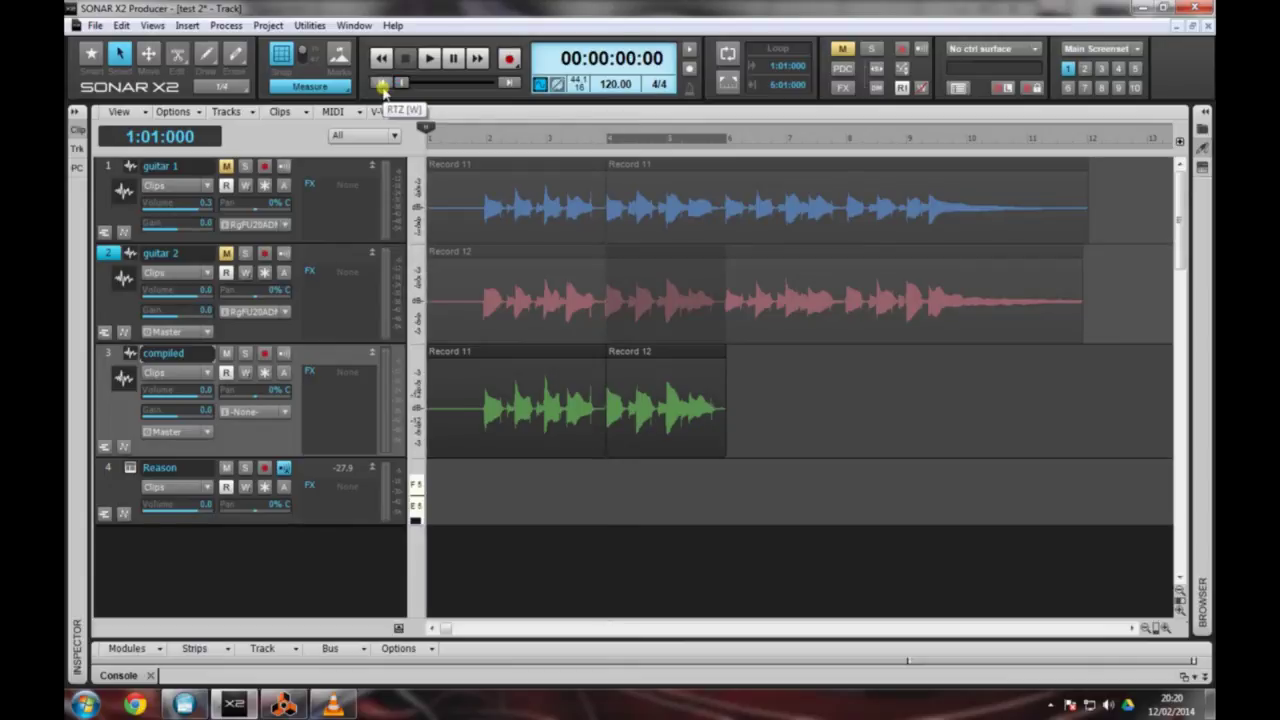
pyautogui.press('space')
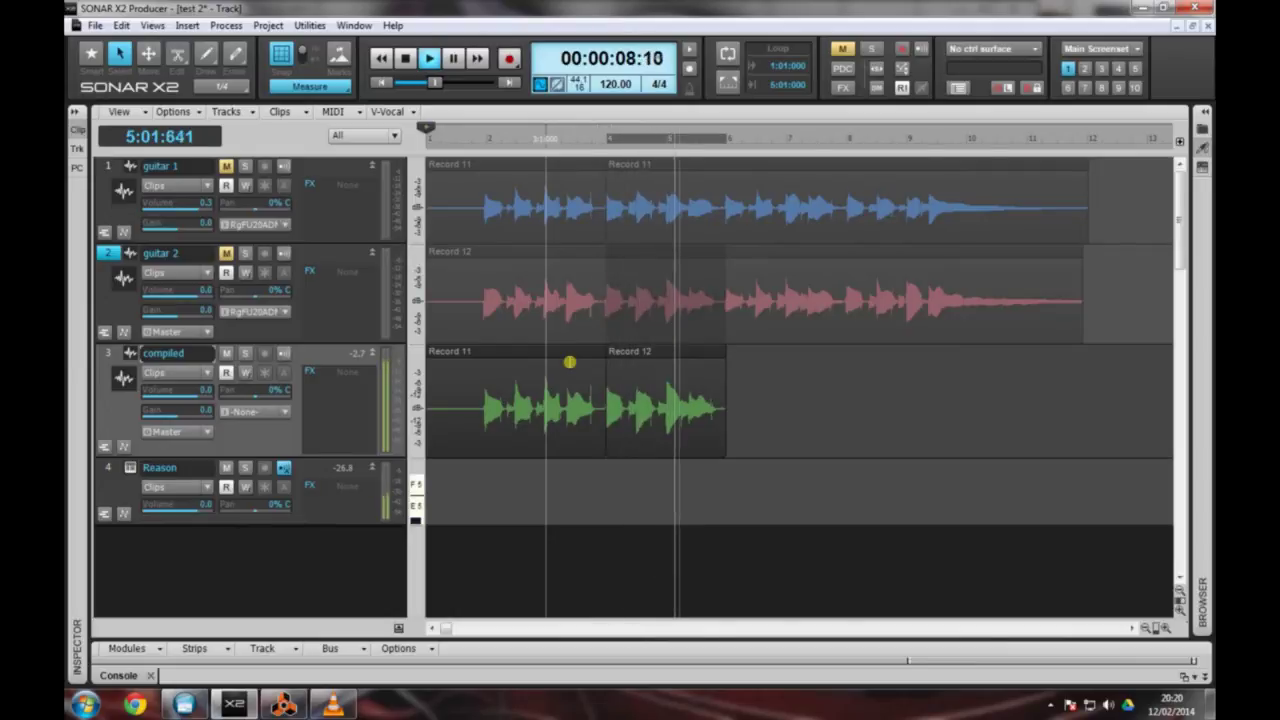
pyautogui.press('space')
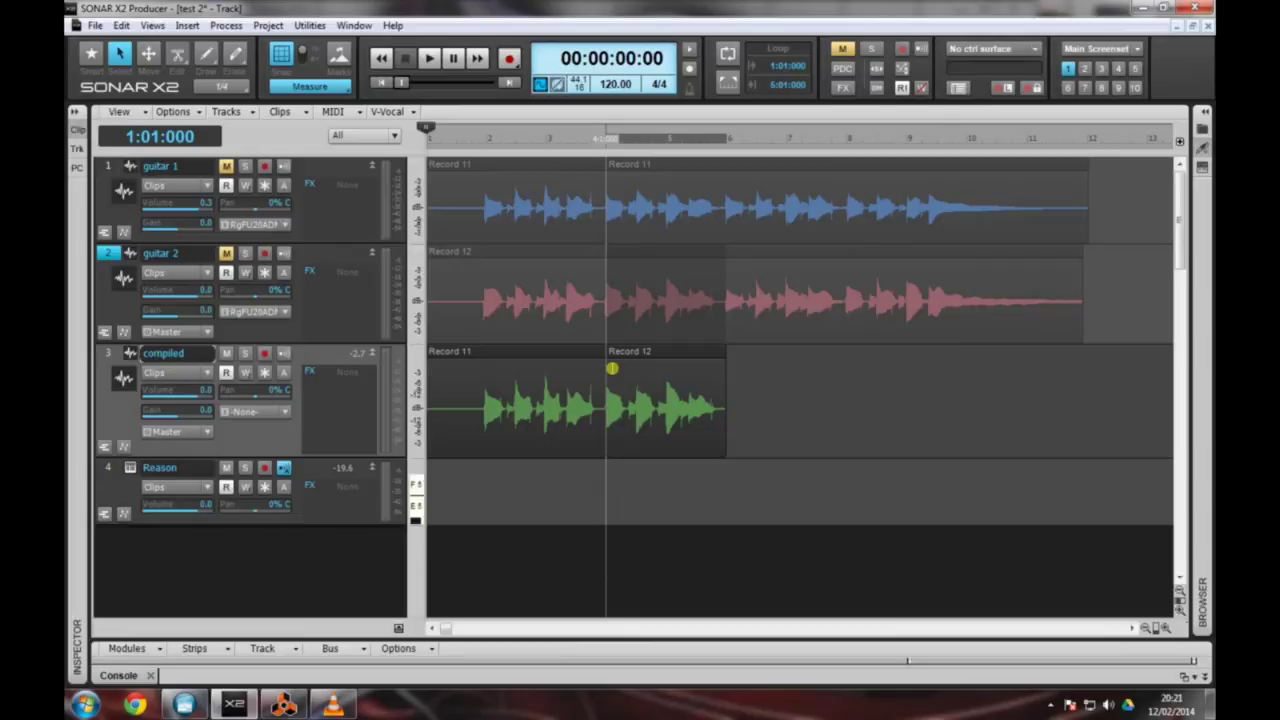
# Step: Turn on Auto Crossfade for the track view, with the compiled clips' join at measure 4 in close view
pyautogui.click(605, 140)
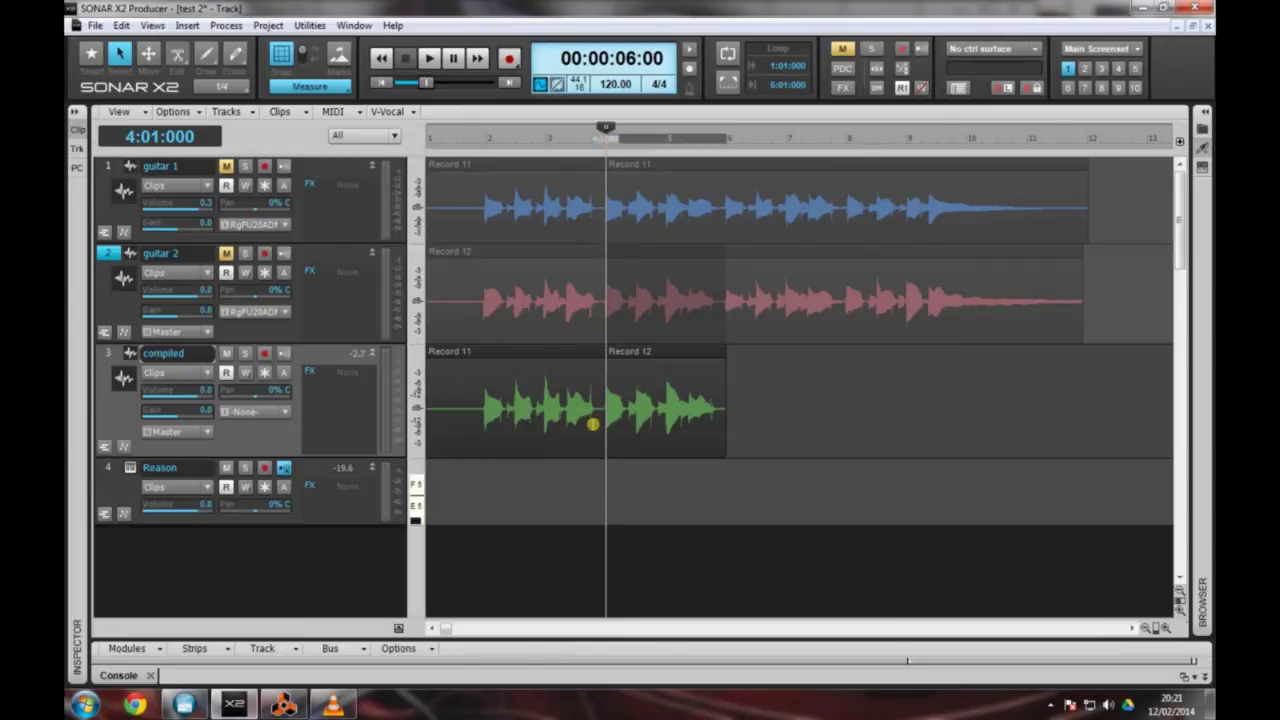
pyautogui.scroll(3, 606, 423)
pyautogui.scroll(2, 777, 440)
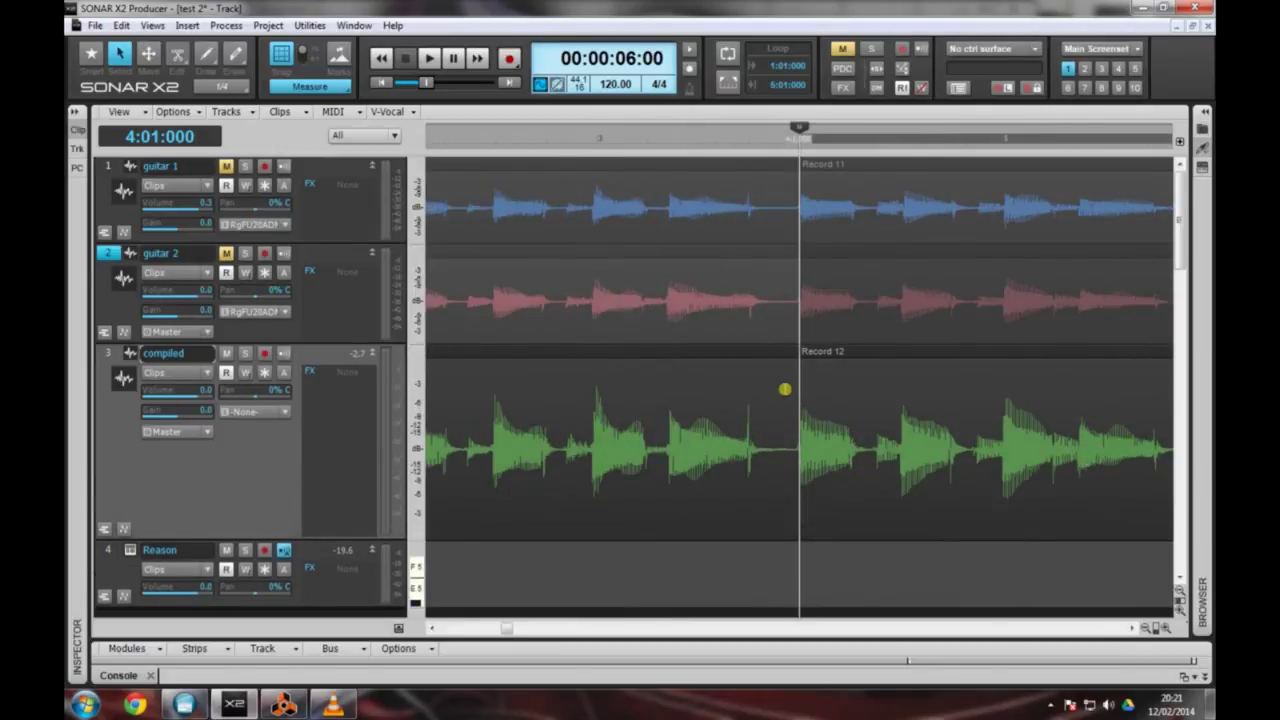
pyautogui.click(197, 112)
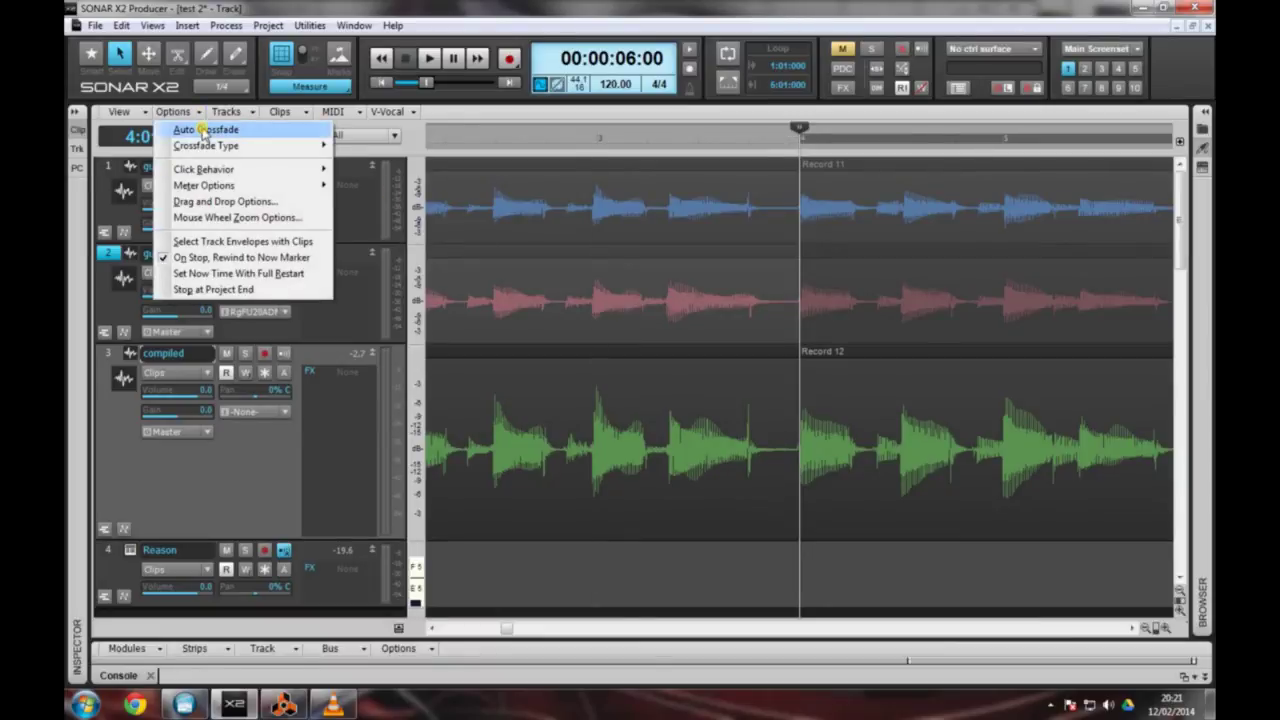
pyautogui.click(203, 131)
# Step: Add a short fade-out and fade-in with the Smart tool where the two compiled clips meet at measure 4
pyautogui.click(91, 53)
pyautogui.click(197, 116)
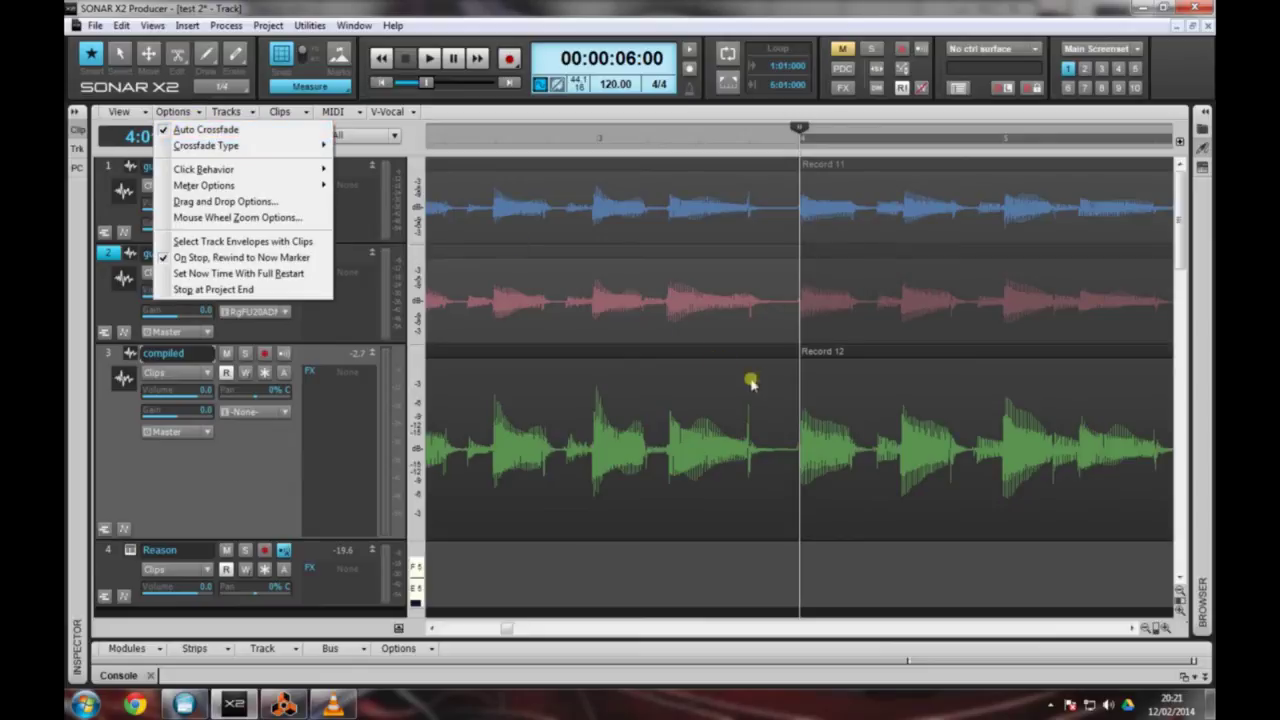
pyautogui.click(781, 373)
pyautogui.moveTo(790, 367); pyautogui.dragTo(808, 365)
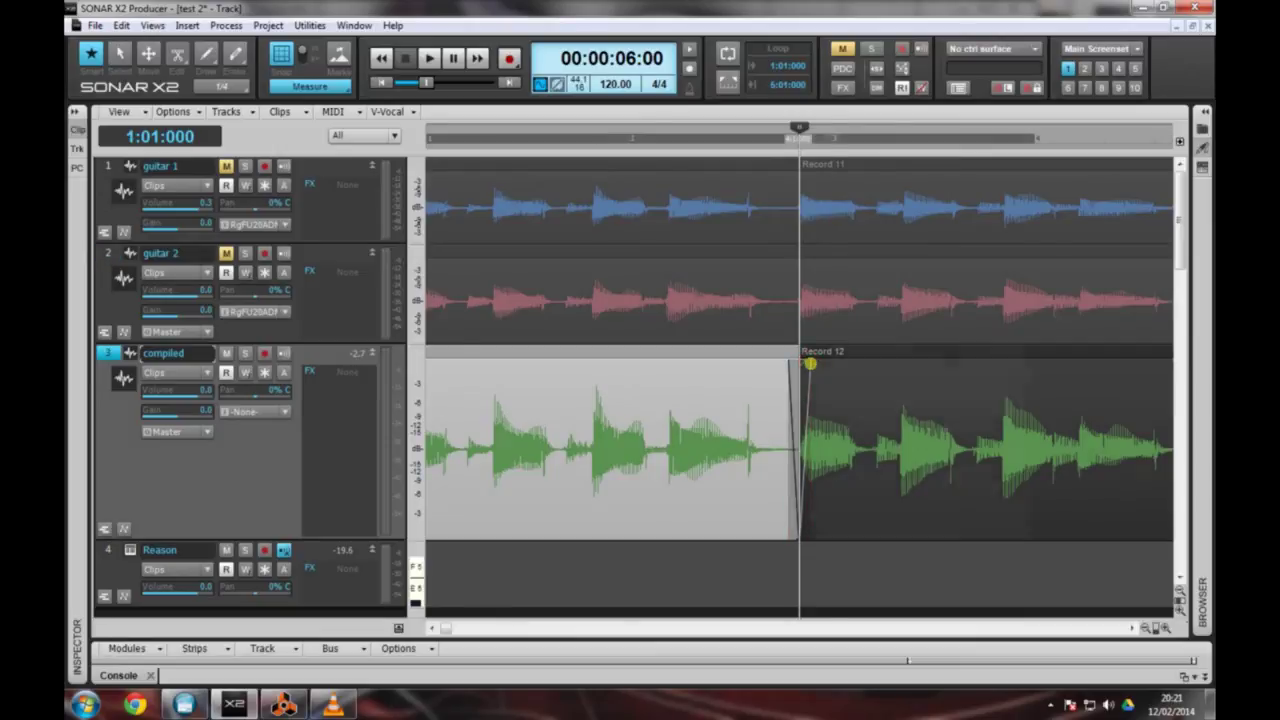
# Step: Play the project from the beginning to check the faded join between the compiled clips
pyautogui.press('w')
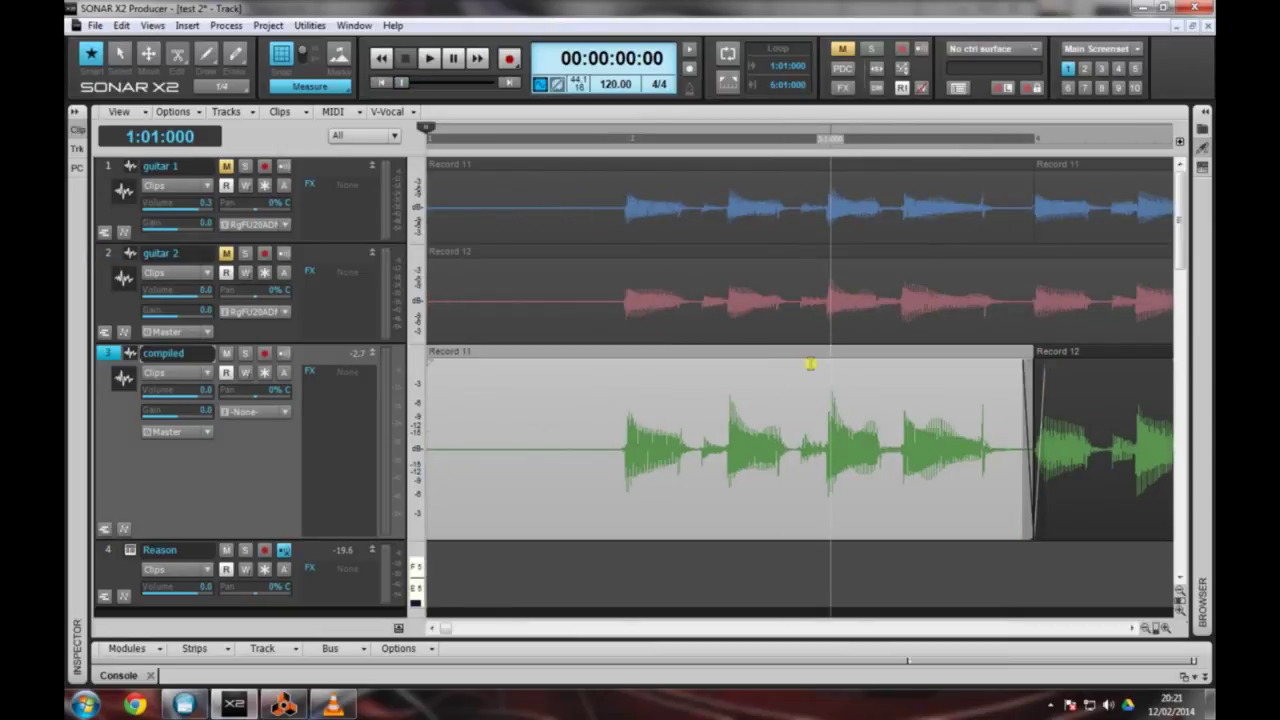
pyautogui.press('space')
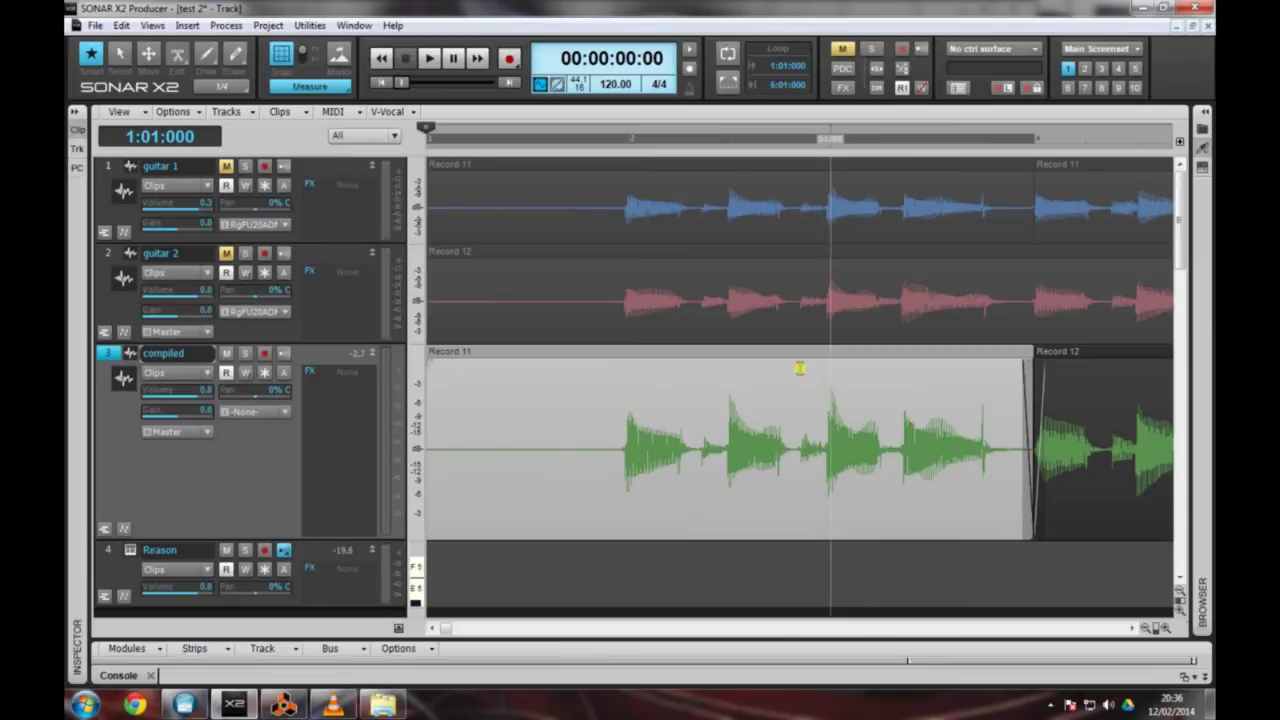
# Step: Copy the guitar 1 audio from measure 6 to measure 8 into the compiled track at measure 6
pyautogui.scroll(-3, 811, 423)
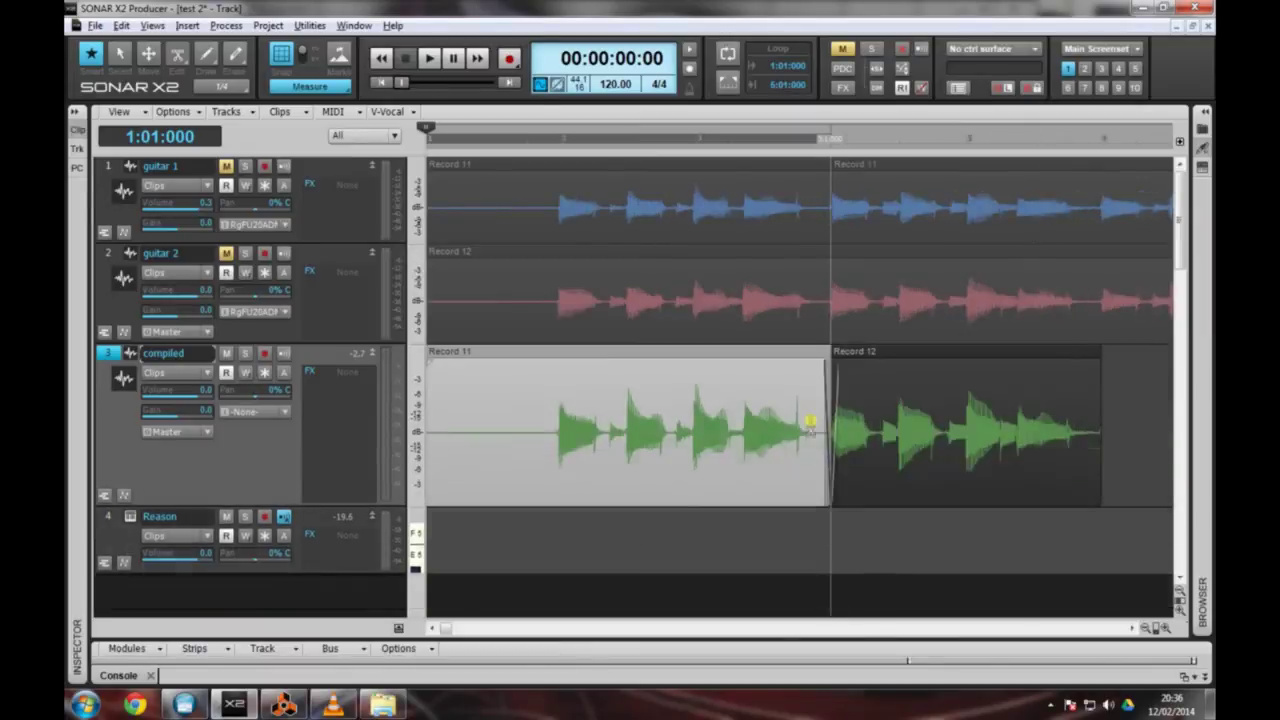
pyautogui.scroll(-2, 810, 425)
pyautogui.scroll(-3, 810, 424)
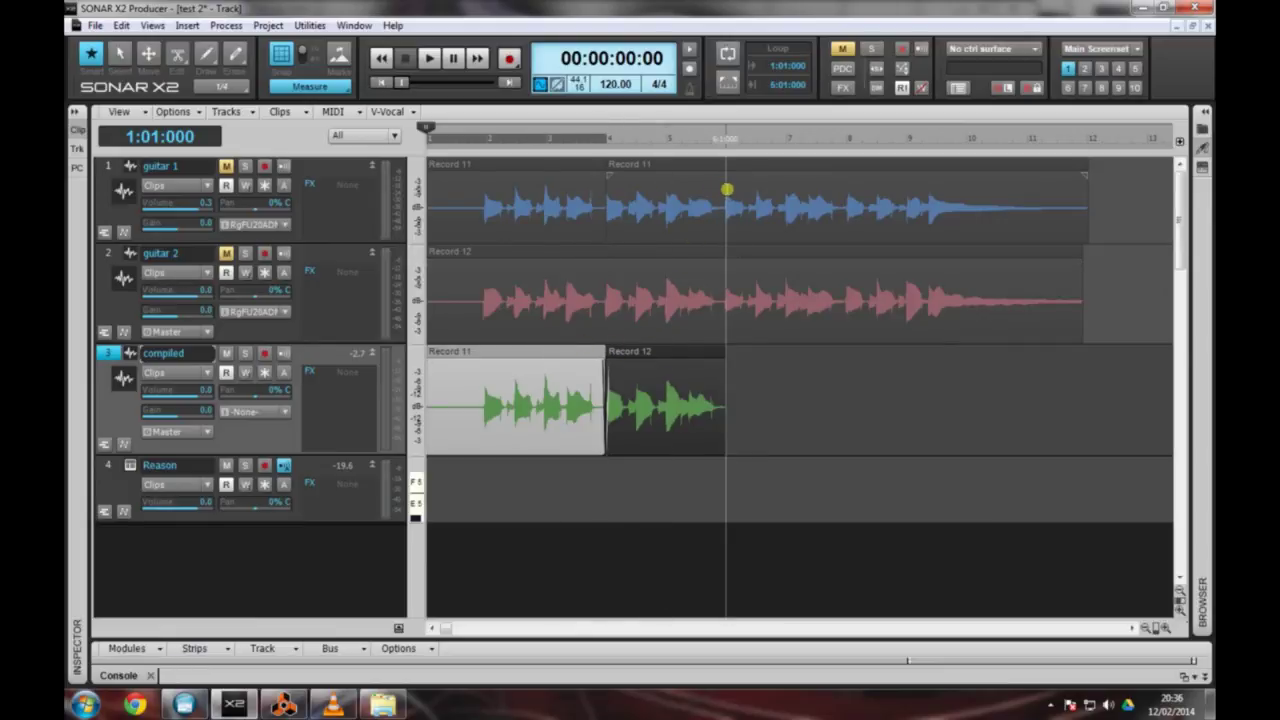
pyautogui.moveTo(728, 189); pyautogui.dragTo(840, 195)
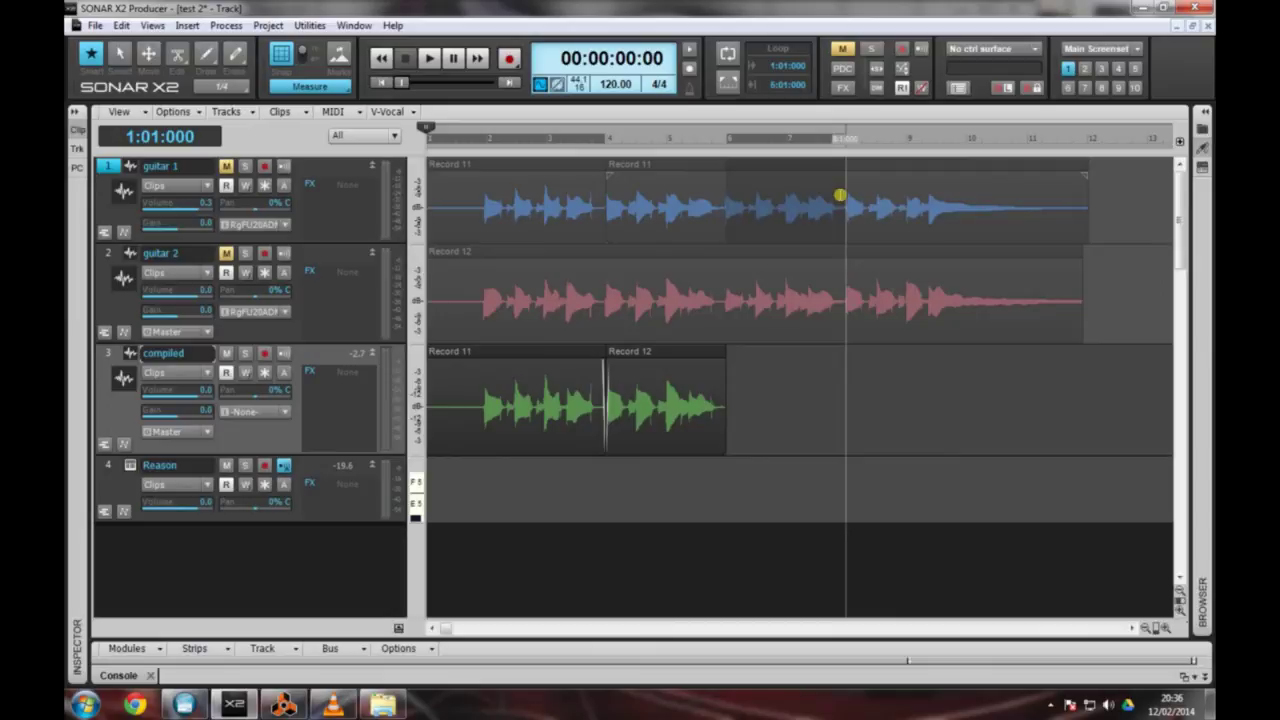
pyautogui.click(730, 143)
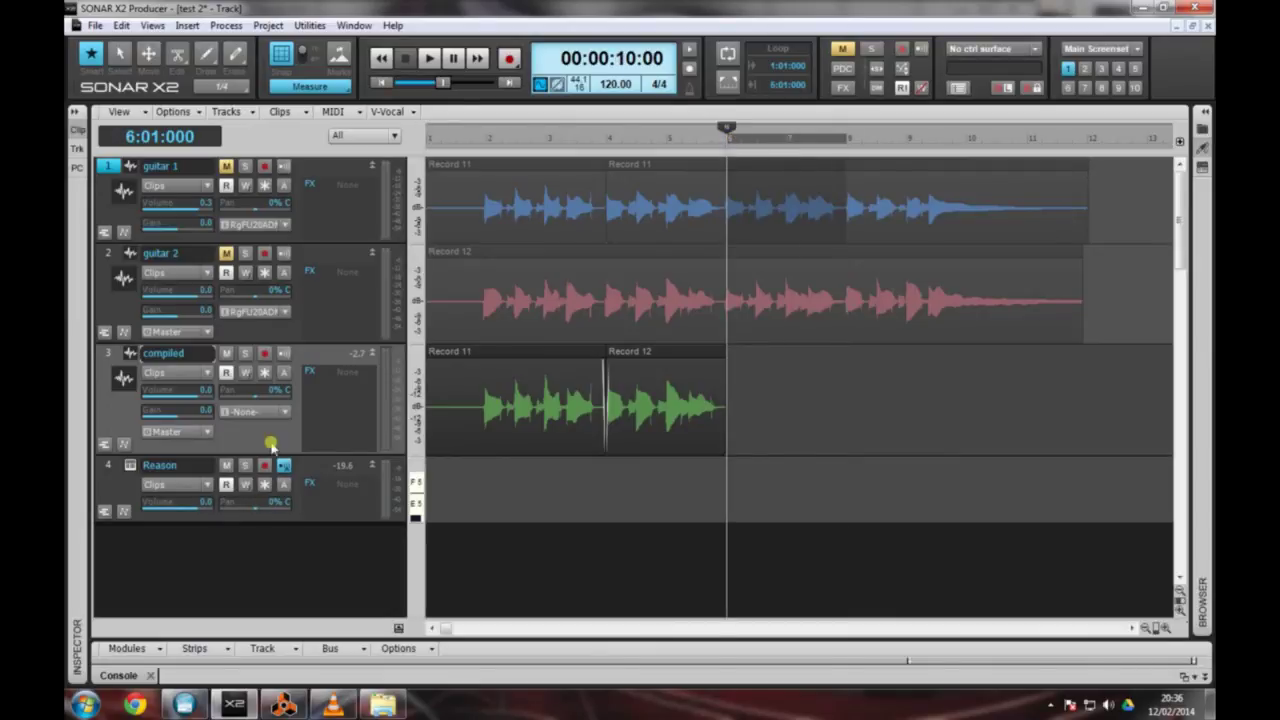
pyautogui.hotkey('ctrl', 'v')
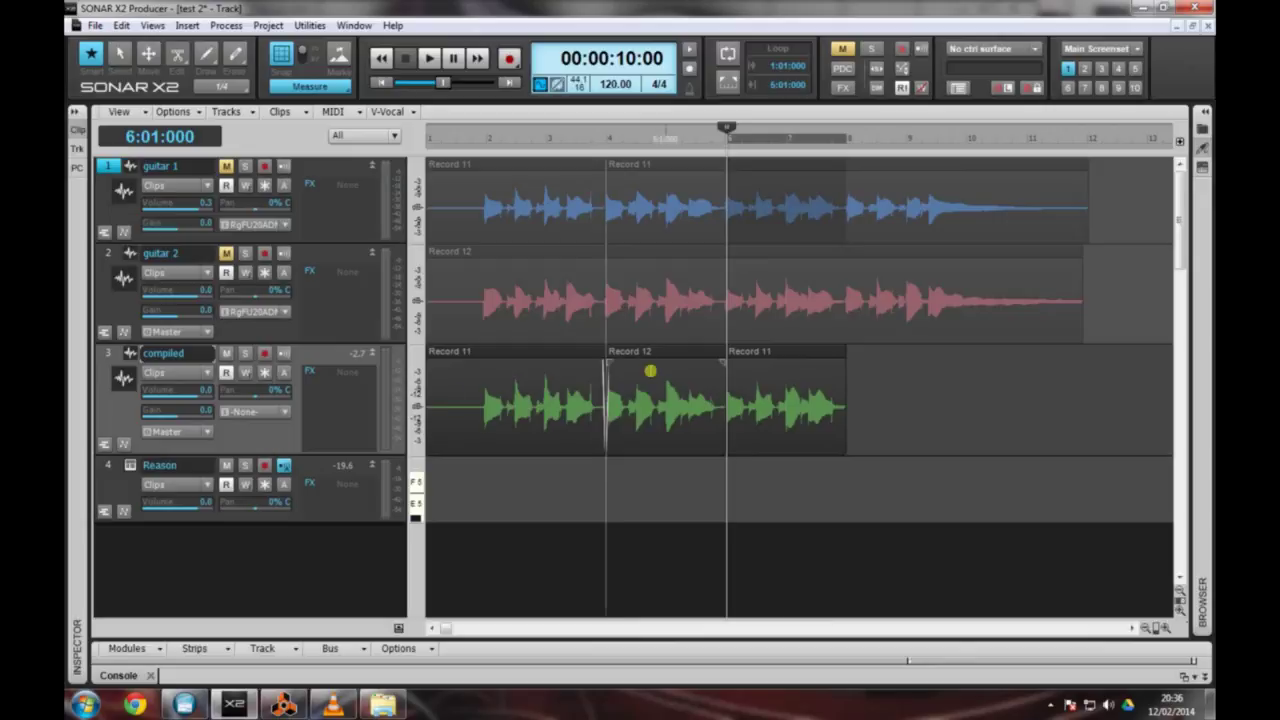
# Step: Copy the guitar 2 audio from measure 8 to measure 11 into the compiled track at measure 8
pyautogui.click(788, 318)
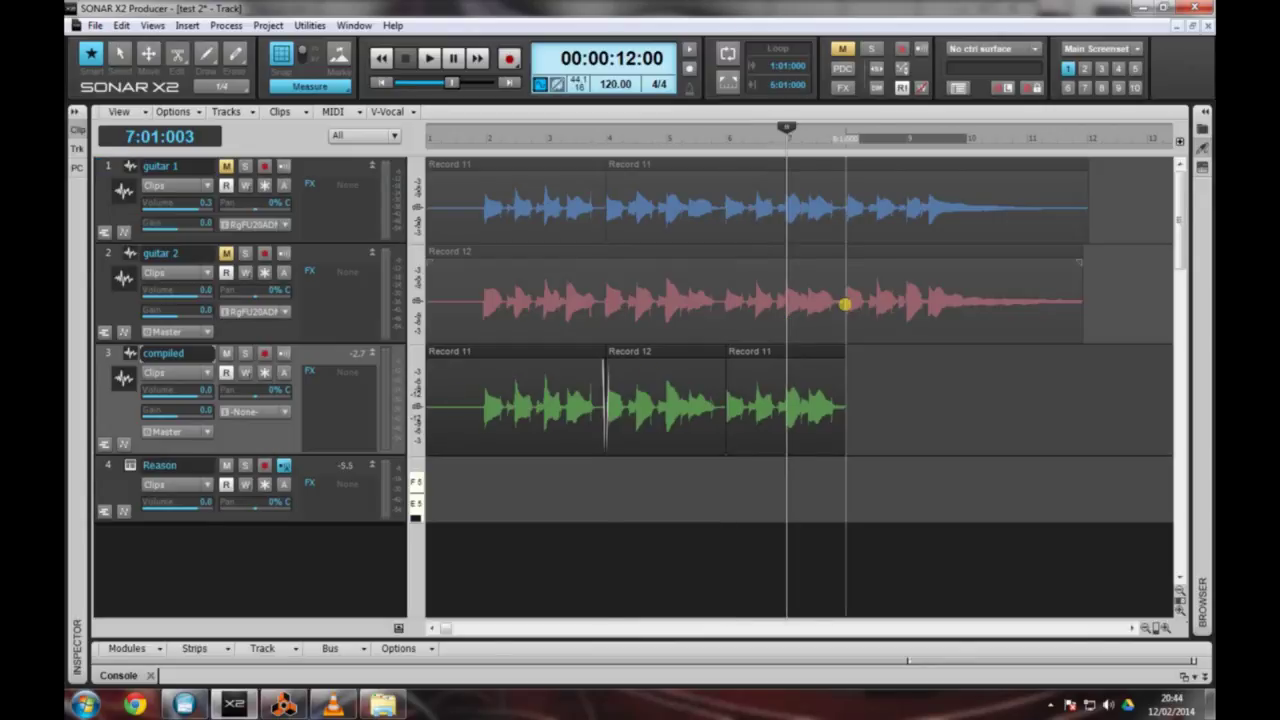
pyautogui.moveTo(888, 305); pyautogui.dragTo(1005, 319)
pyautogui.click(847, 141)
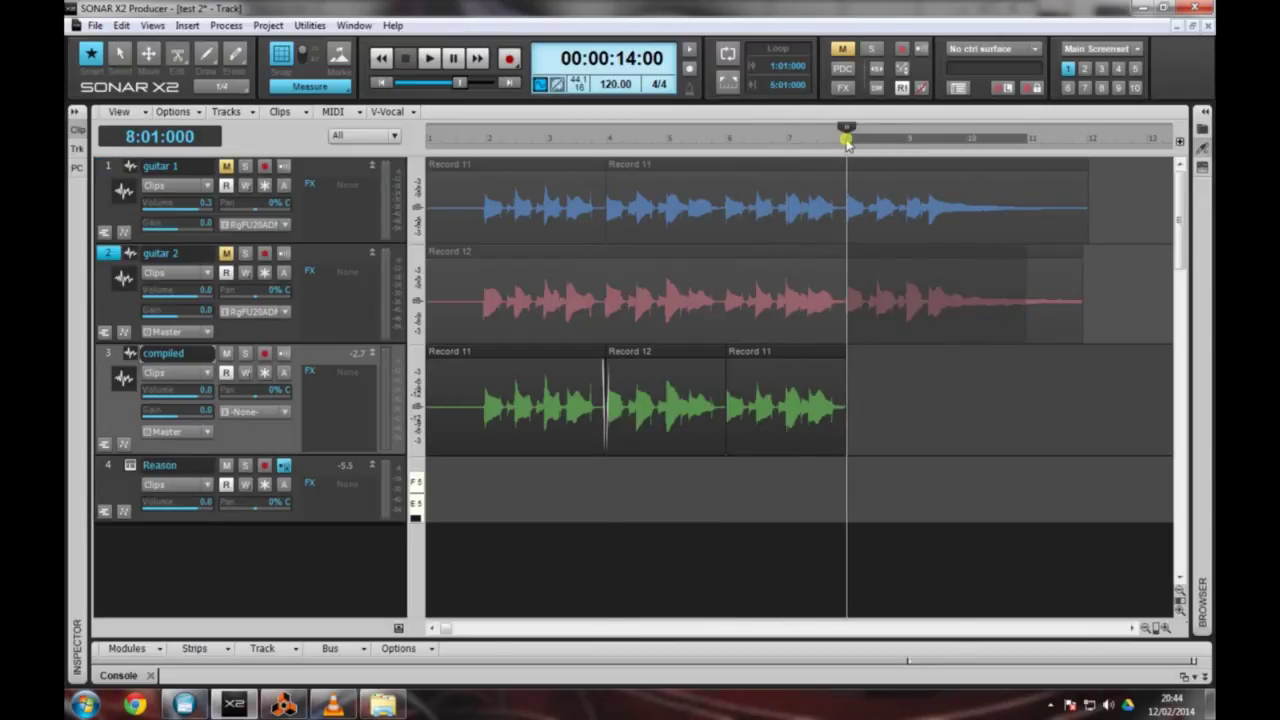
pyautogui.hotkey('ctrl', 'v')
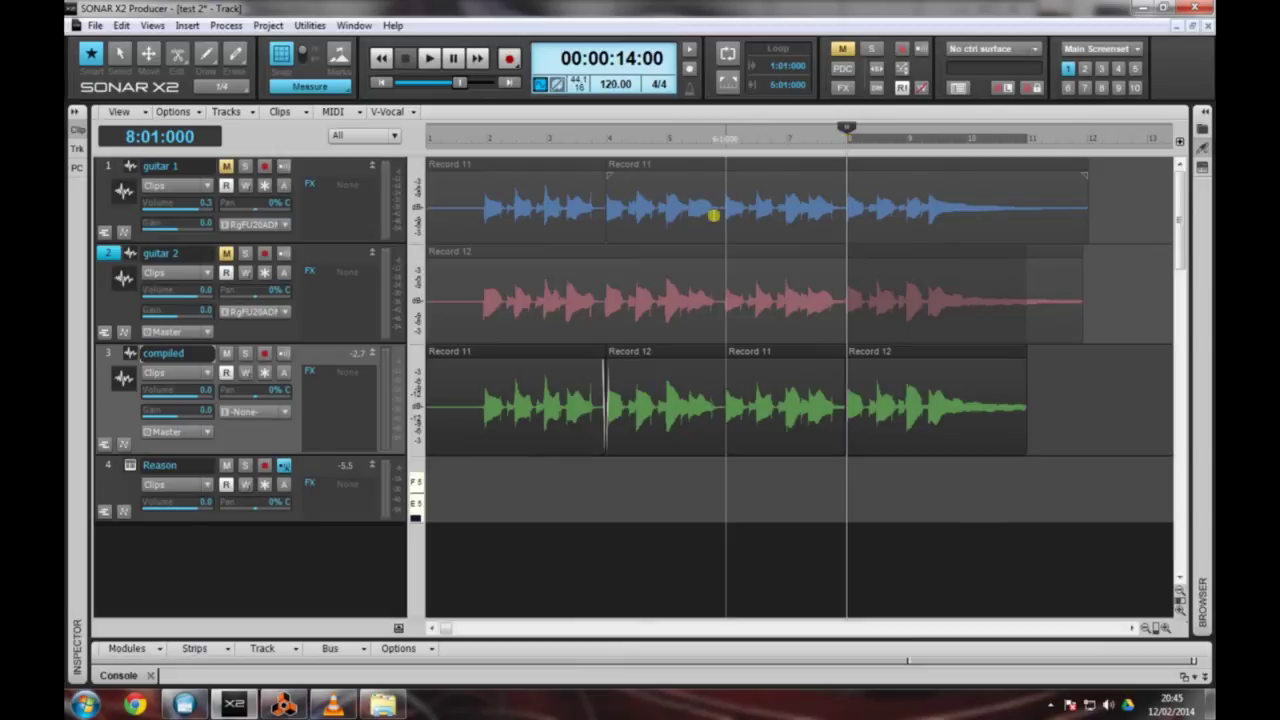
# Step: Play the project from the beginning to check how the newly pasted clips at measures 6 and 8 sound in the compiled track
pyautogui.press('w')
pyautogui.press('space')
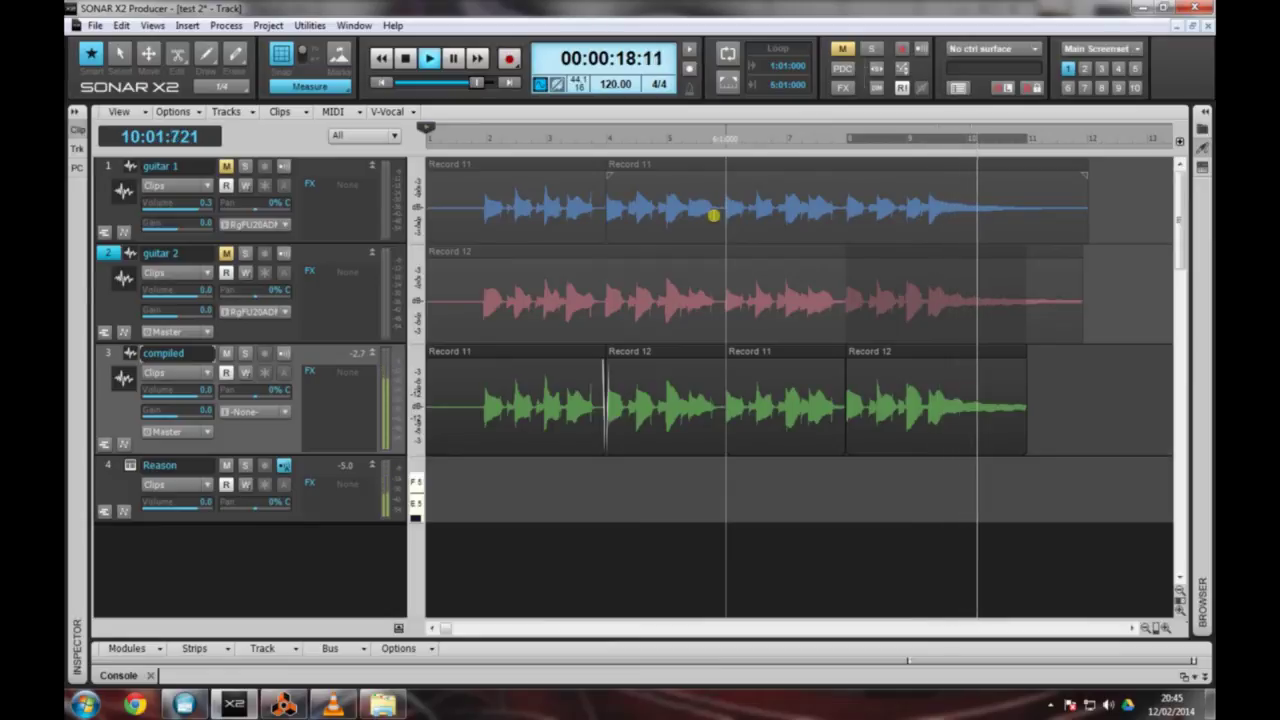
pyautogui.press('space')
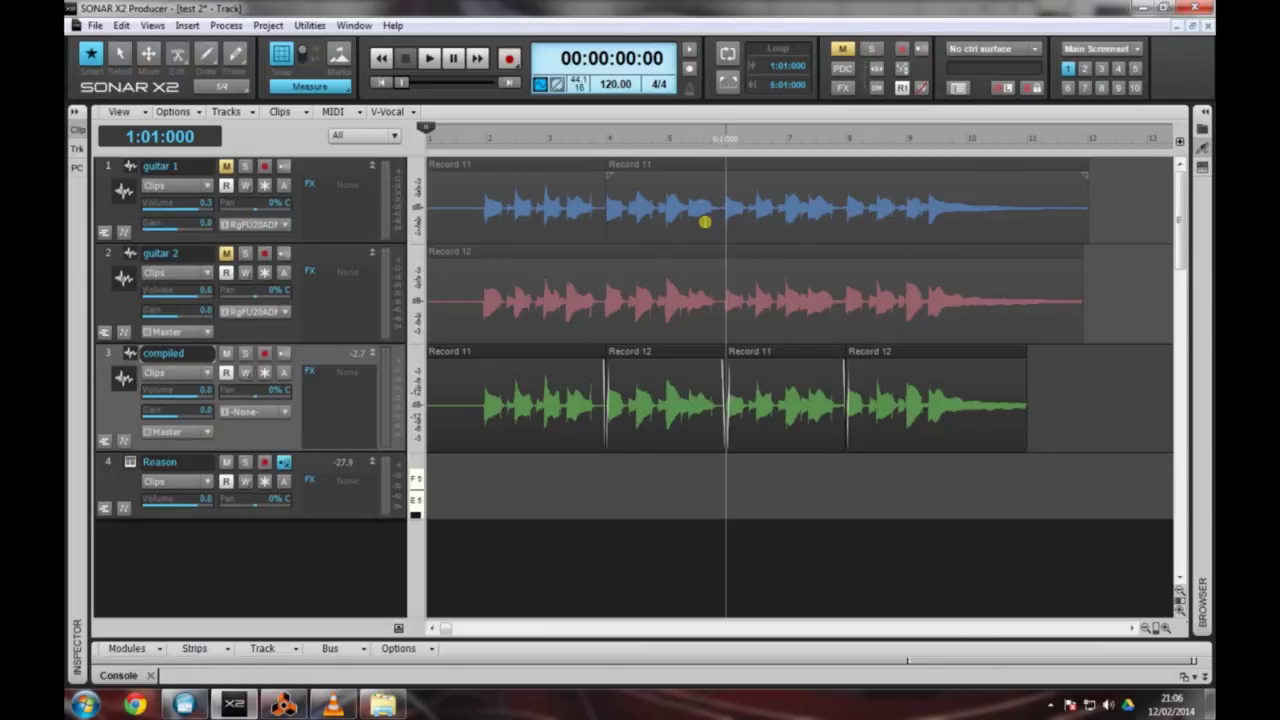
# Step: Play the whole compiled track to check the fades at the joins at measures 4, 6 and 8
pyautogui.press('space')
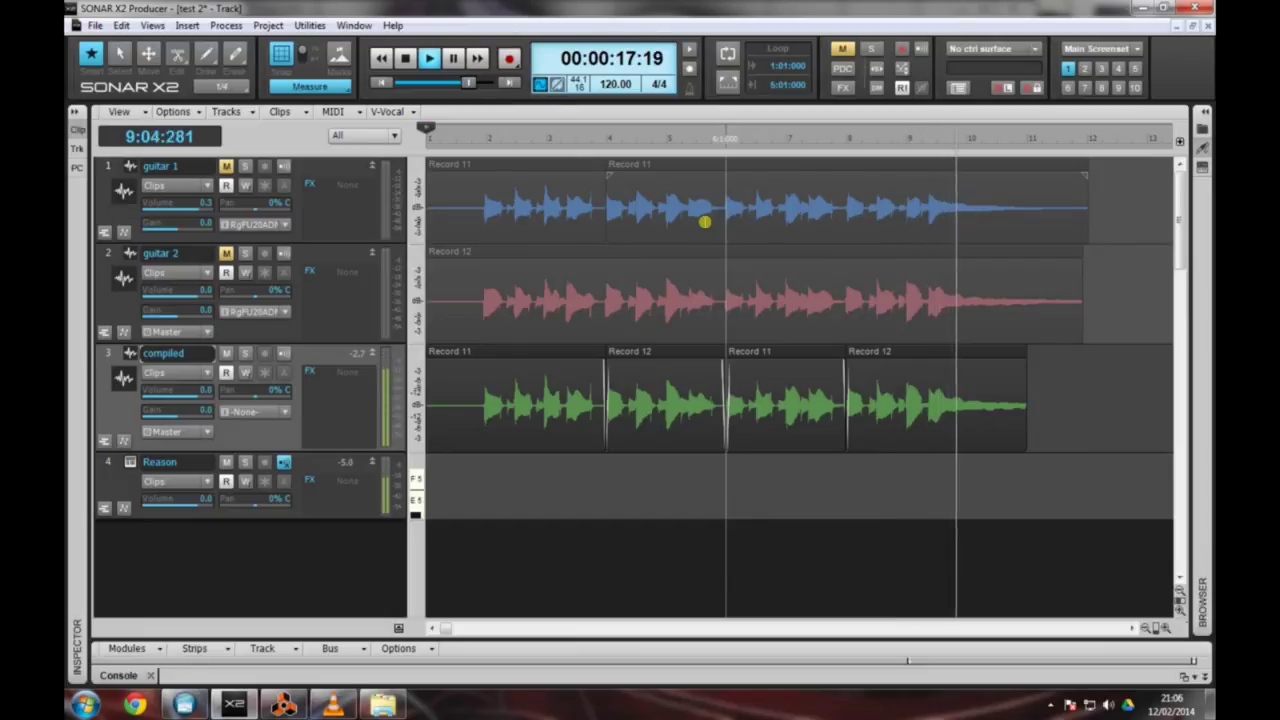
pyautogui.press('space')
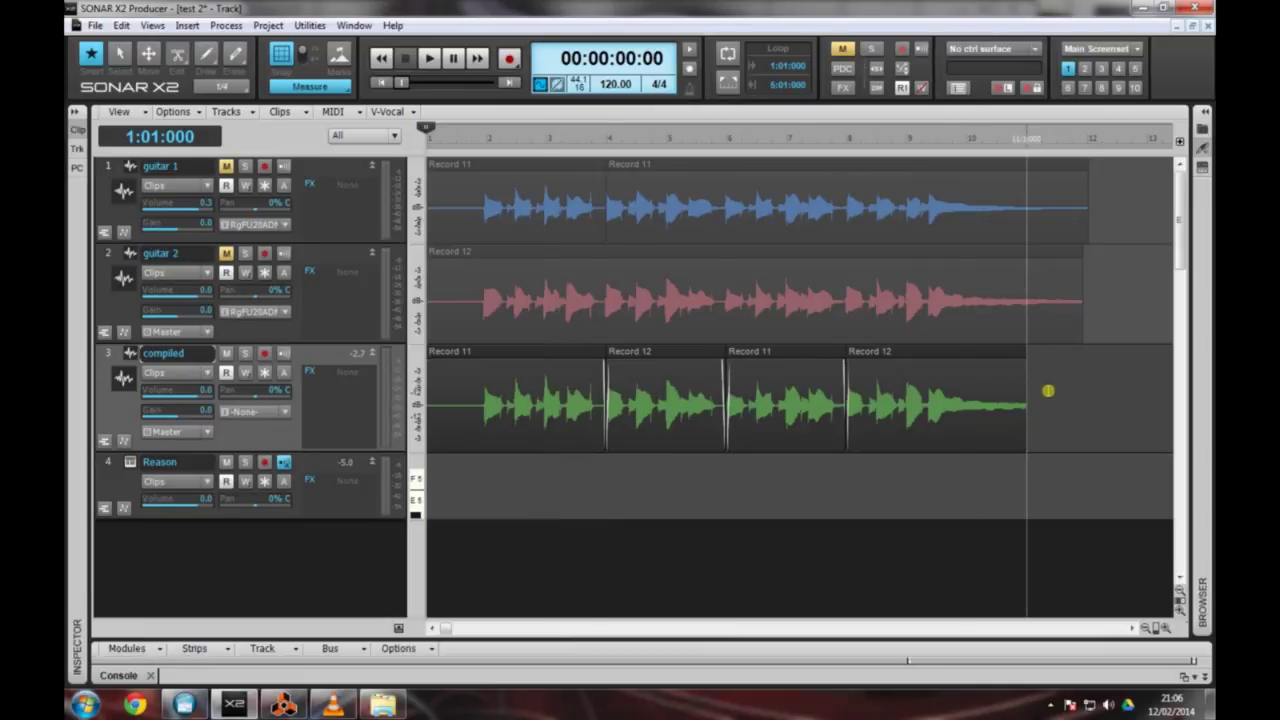
# Step: Select all four clips on the compiled track and bounce them into a single clip
pyautogui.moveTo(1031, 393); pyautogui.dragTo(449, 403)
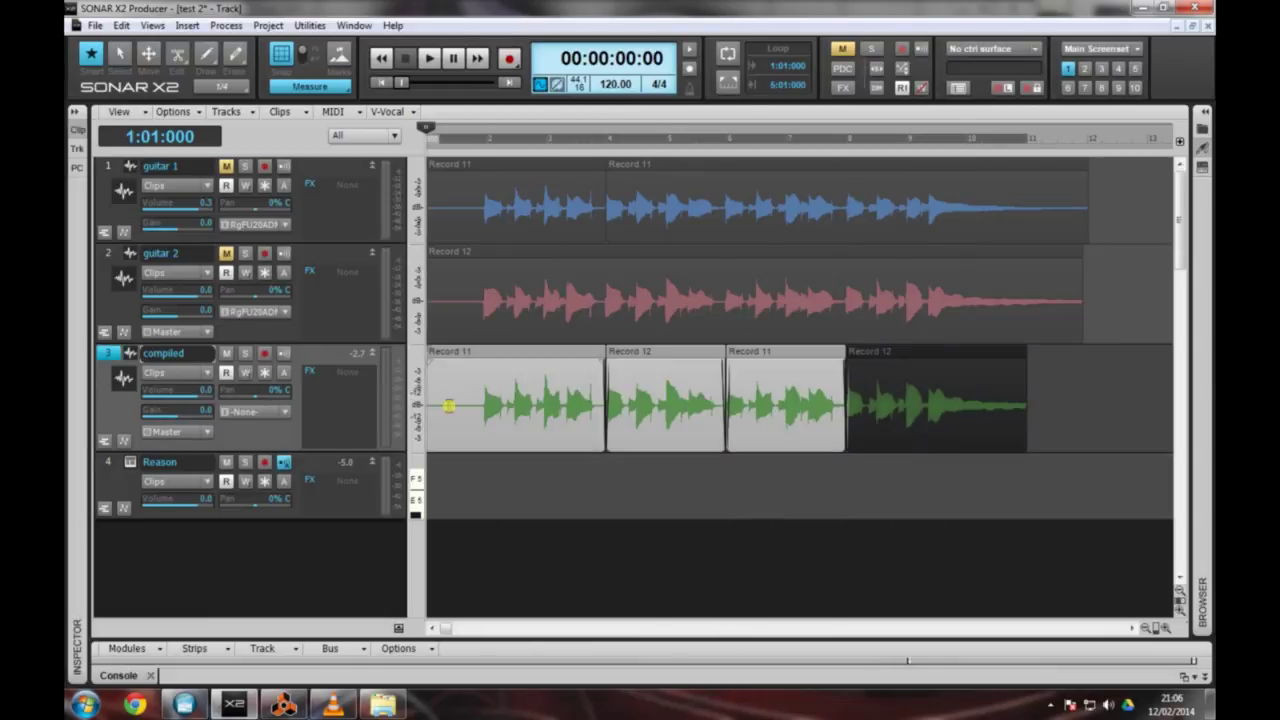
pyautogui.moveTo(1083, 404); pyautogui.dragTo(432, 400)
pyautogui.rightClick(897, 412)
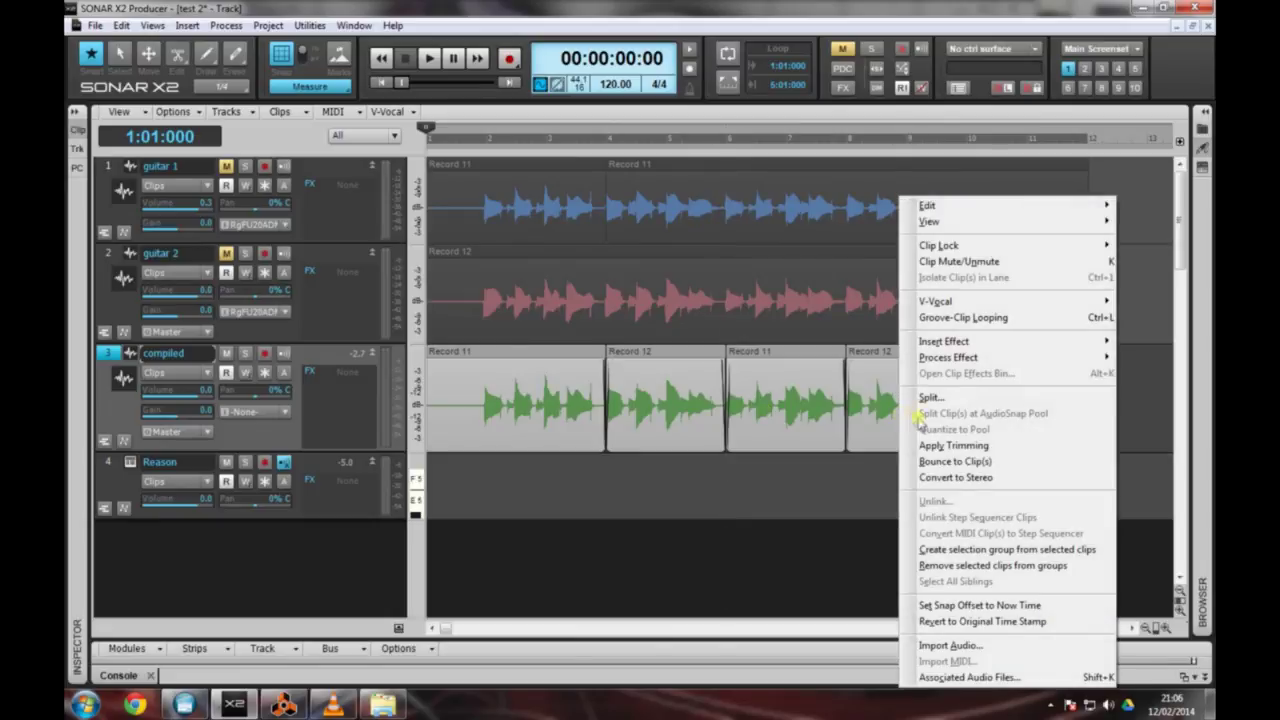
pyautogui.click(955, 462)
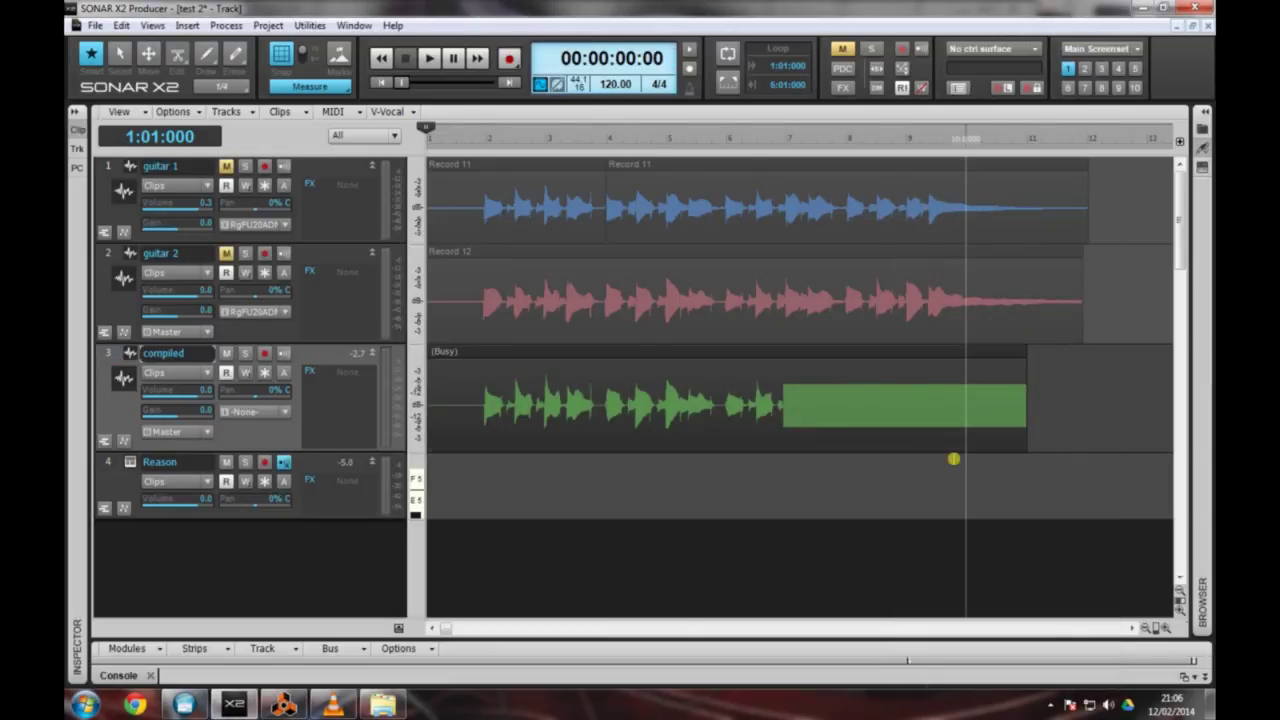